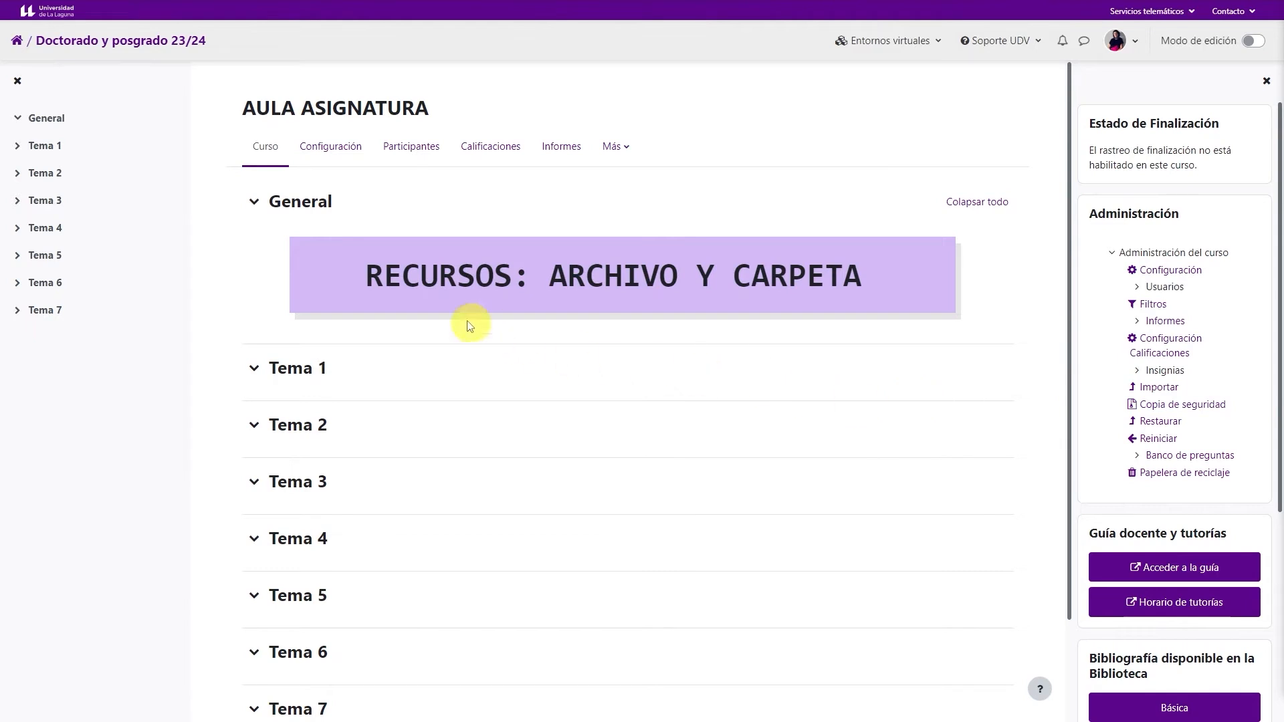
Turn on the course's edit mode and start adding a new Archivo resource to Tema 1.
drag(364, 276, 869, 281)
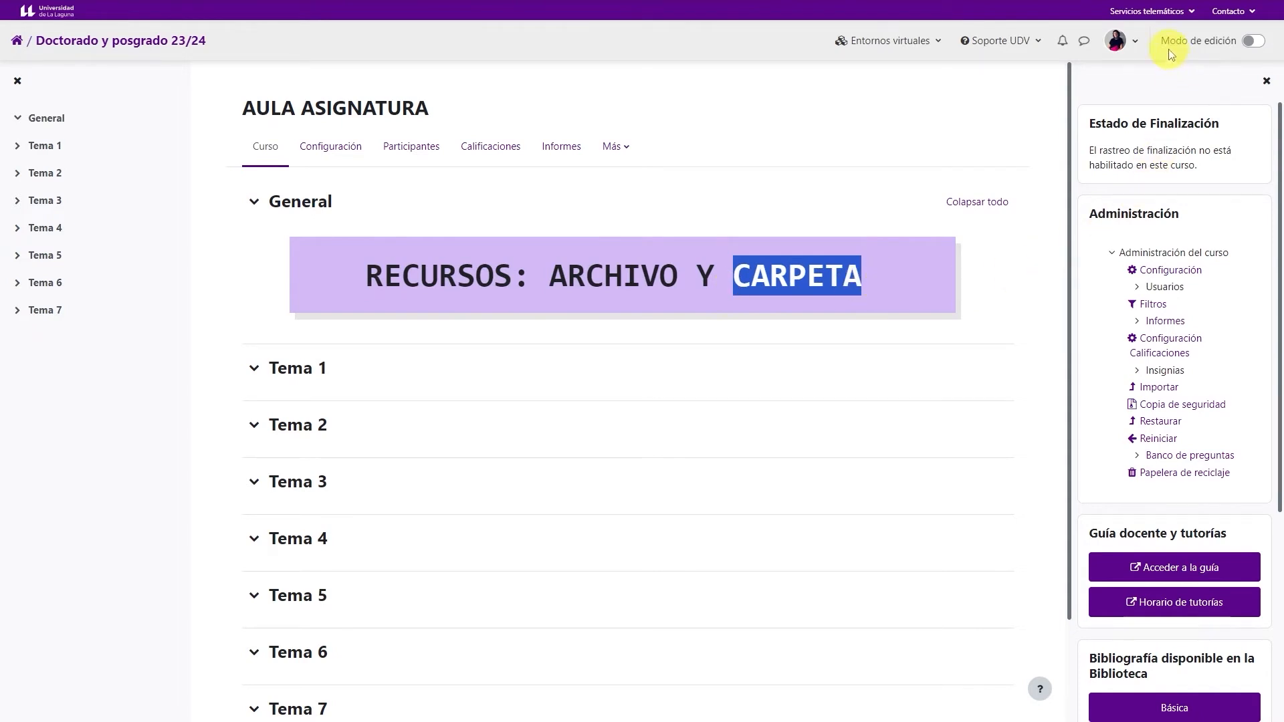
click(1261, 44)
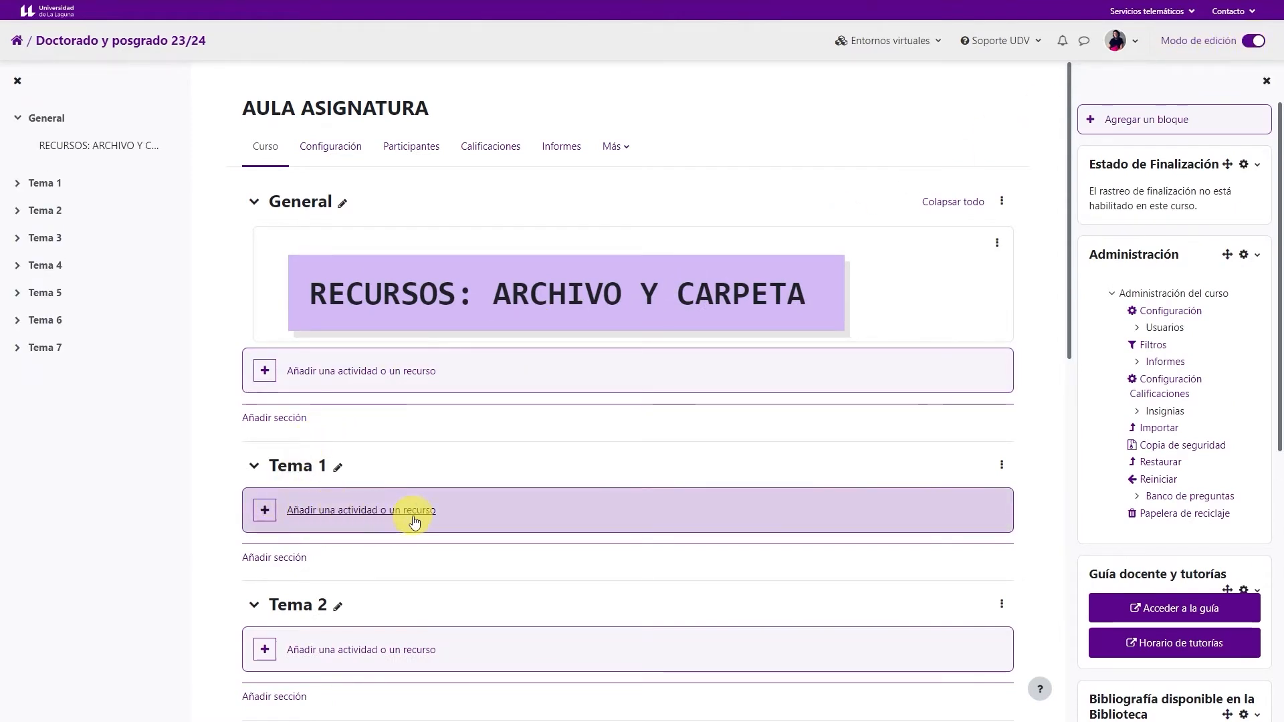
click(297, 510)
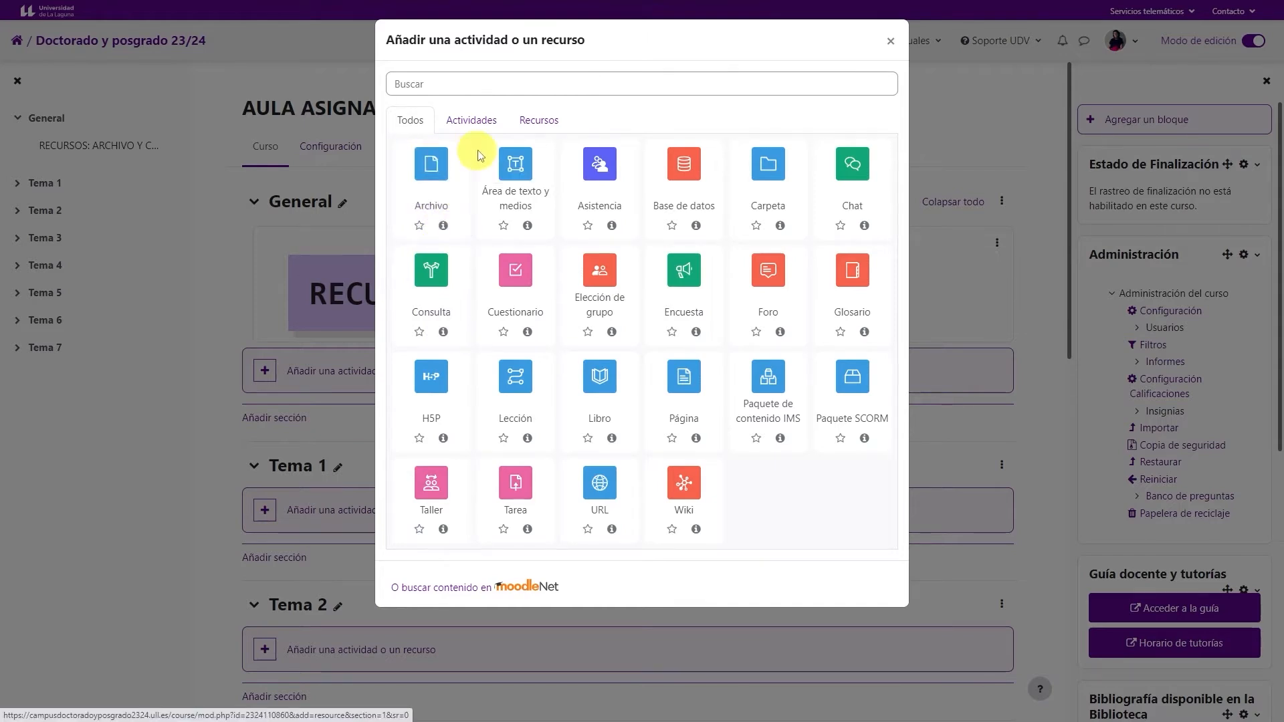
click(546, 126)
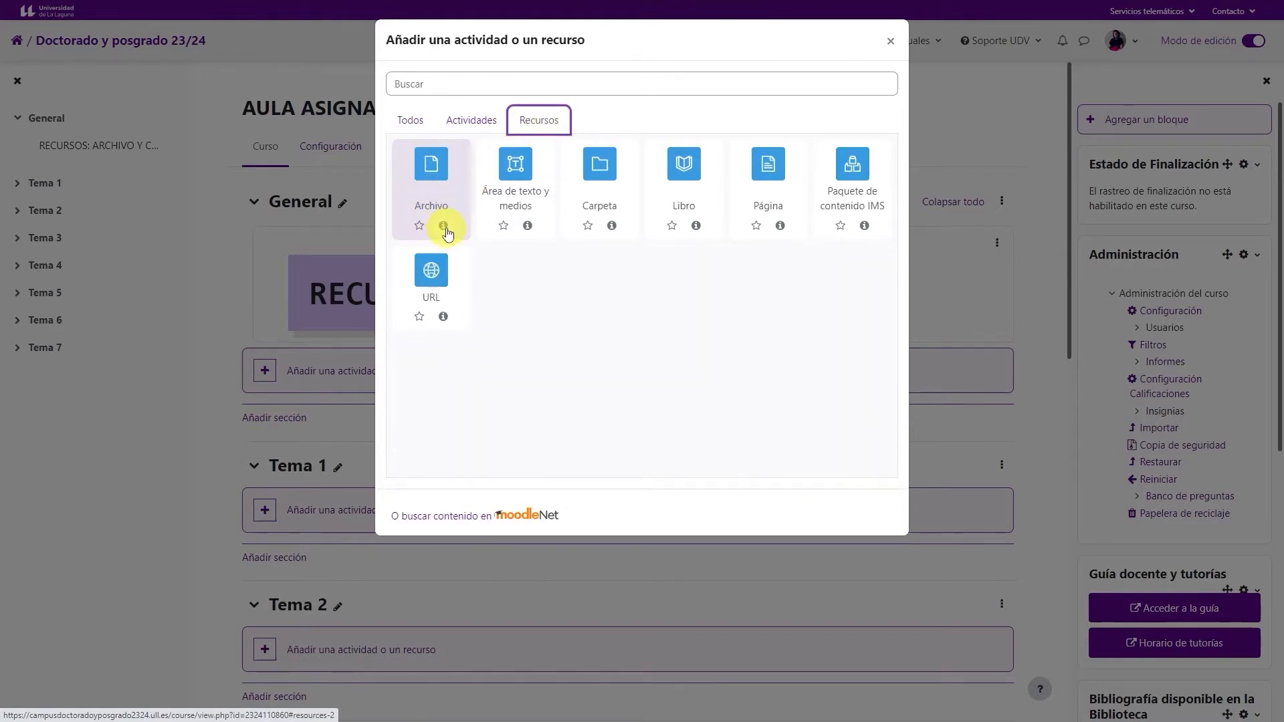
click(439, 191)
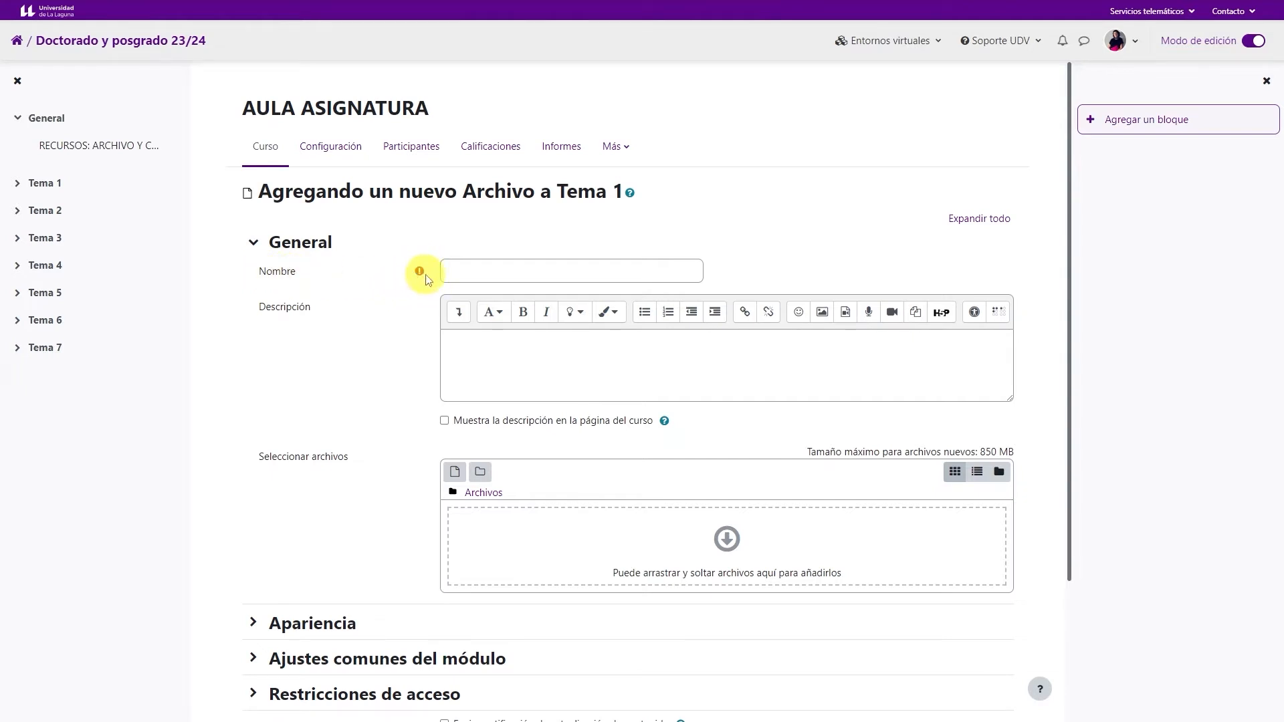
Name the file resource "Copia y restauración del Aula Virtual" and describe it as "Pasos para realizar la copia de seguridad y restaurar los contenidos".
mouse_move(423, 279)
click(450, 270)
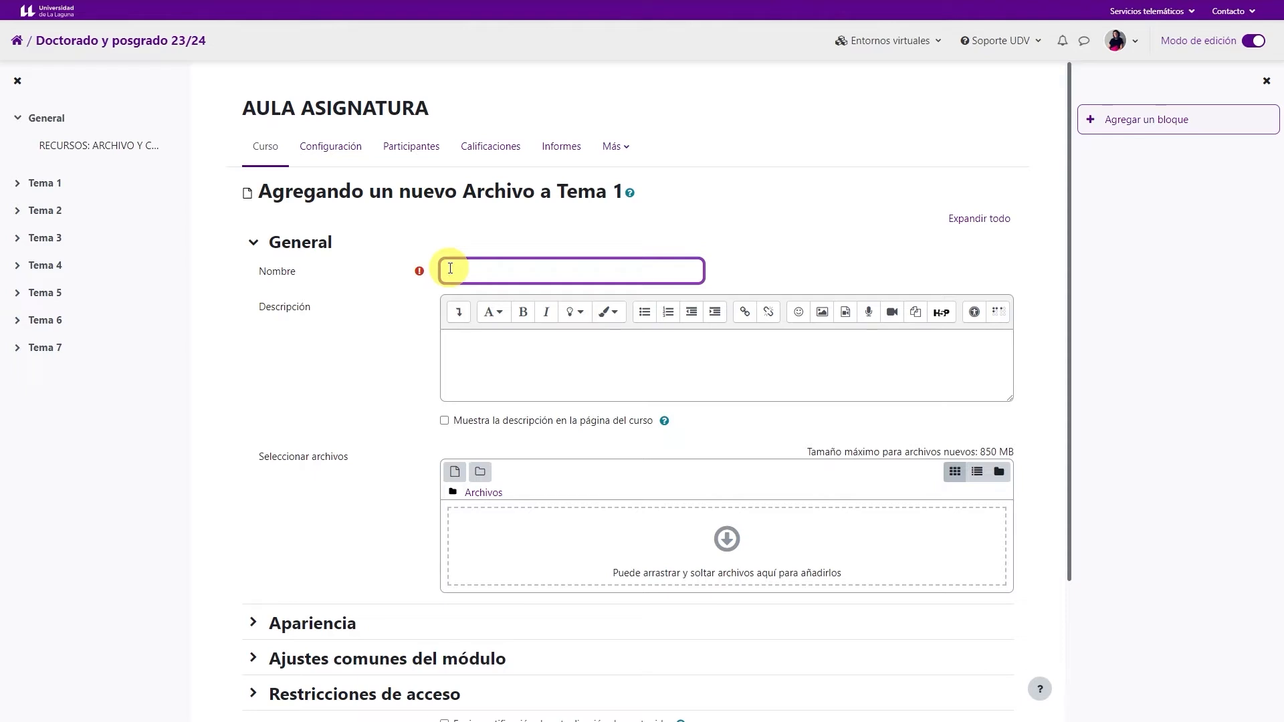
text(Copia y restauración del Aula Virtual)
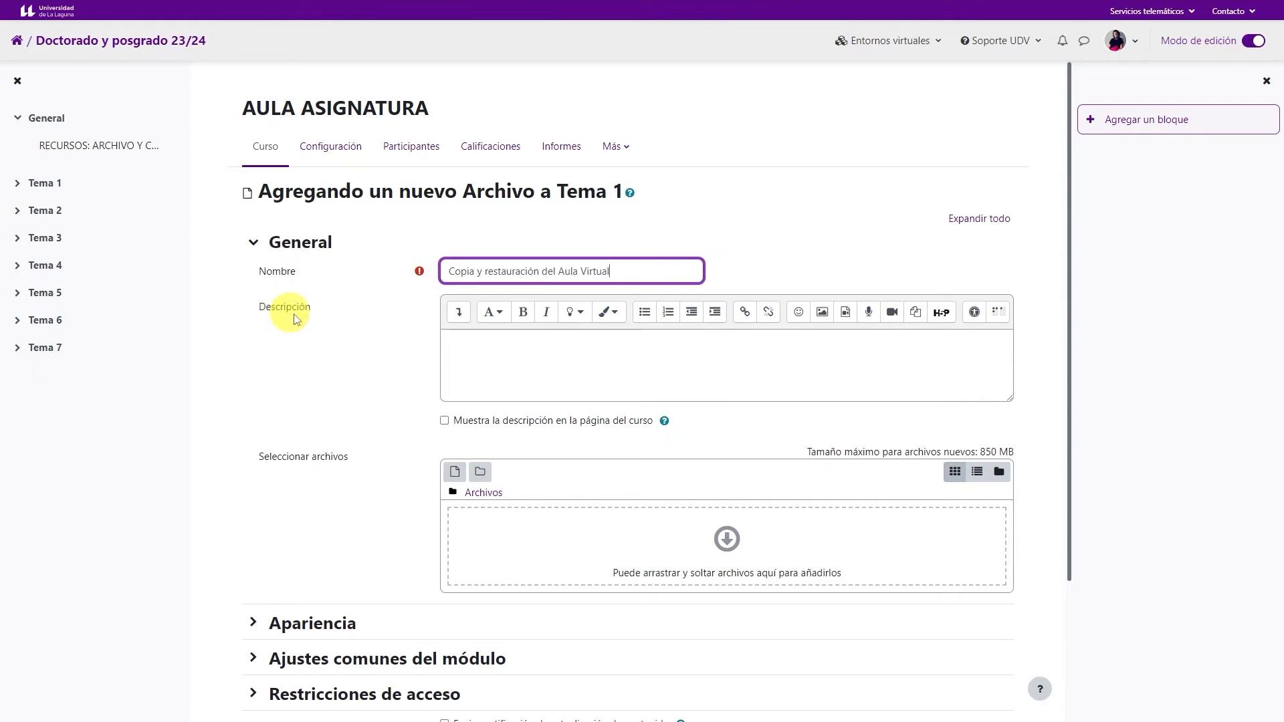
click(452, 343)
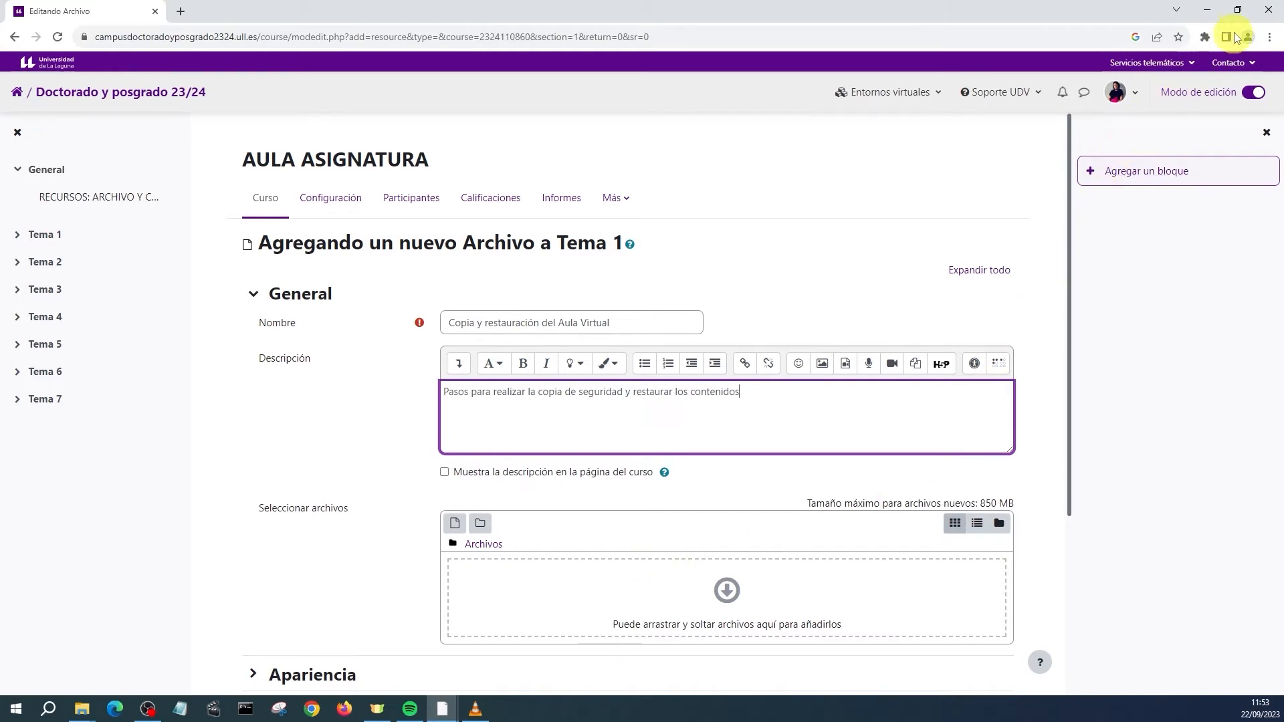
Attach the desktop PDF "Pasos para realizar copia..." to the file resource, with the browser restored to full screen.
click(1238, 11)
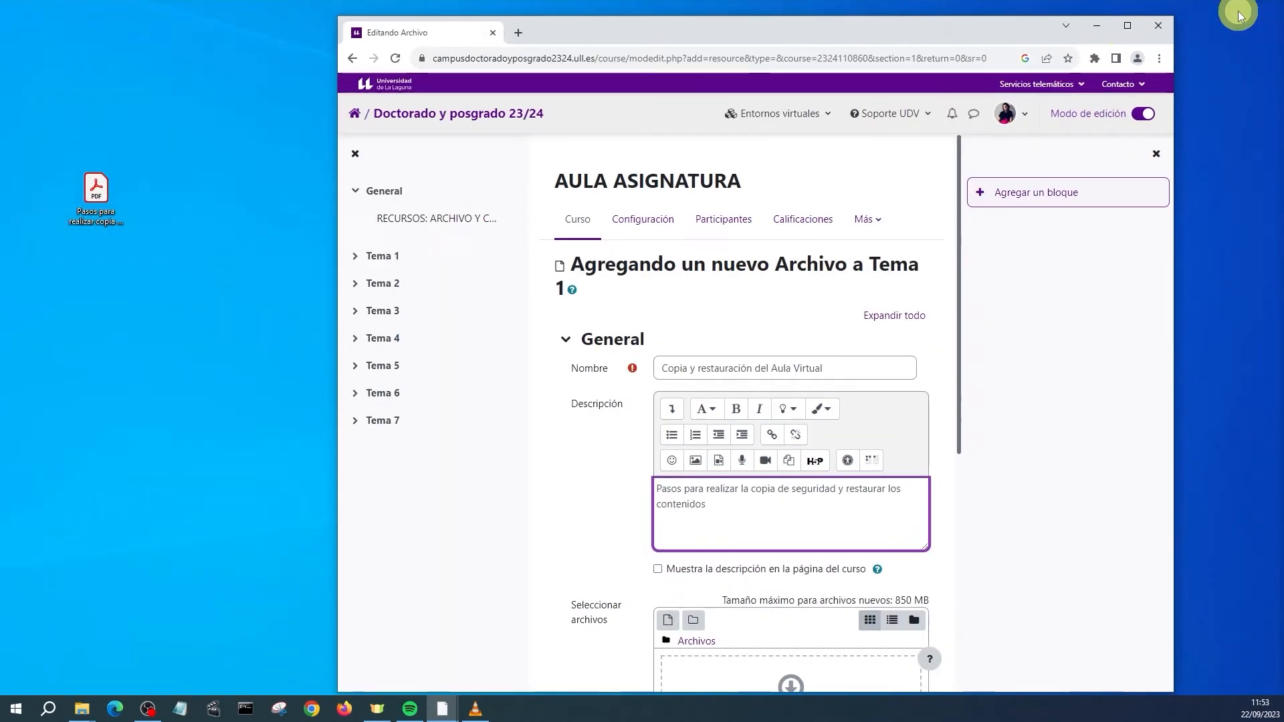
drag(949, 30, 1010, 26)
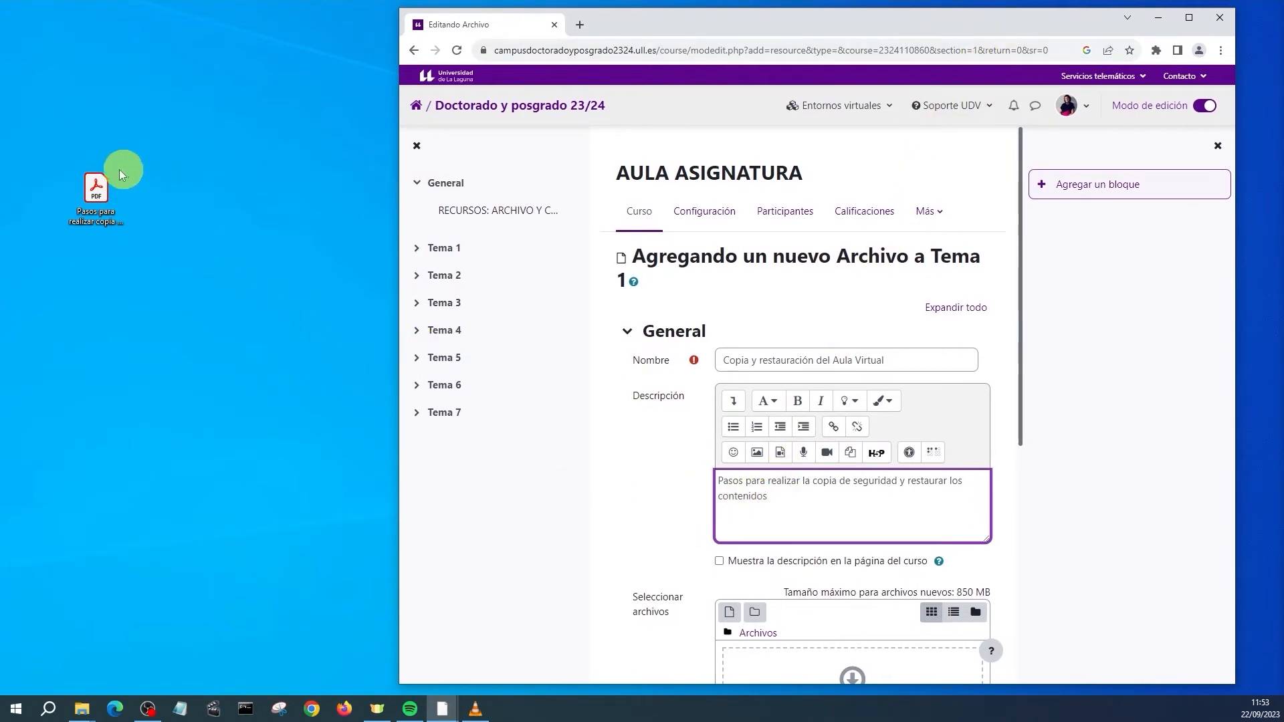
drag(97, 225, 852, 492)
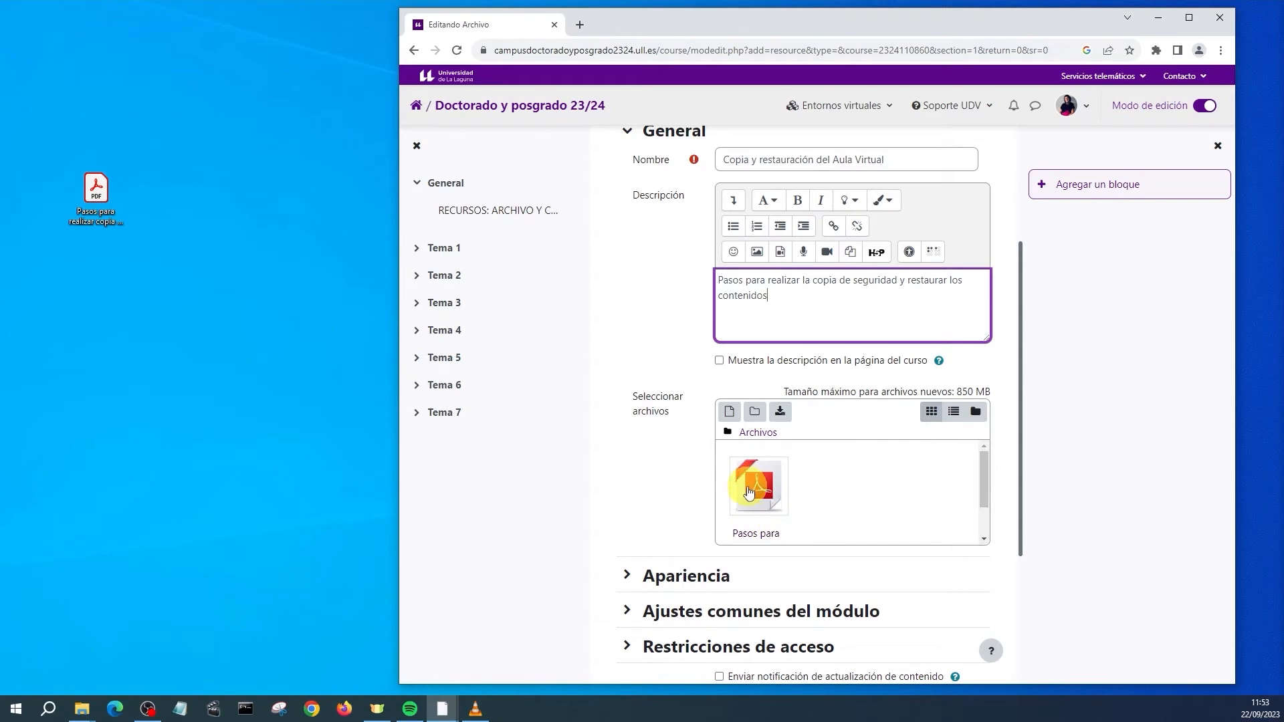
click(1188, 17)
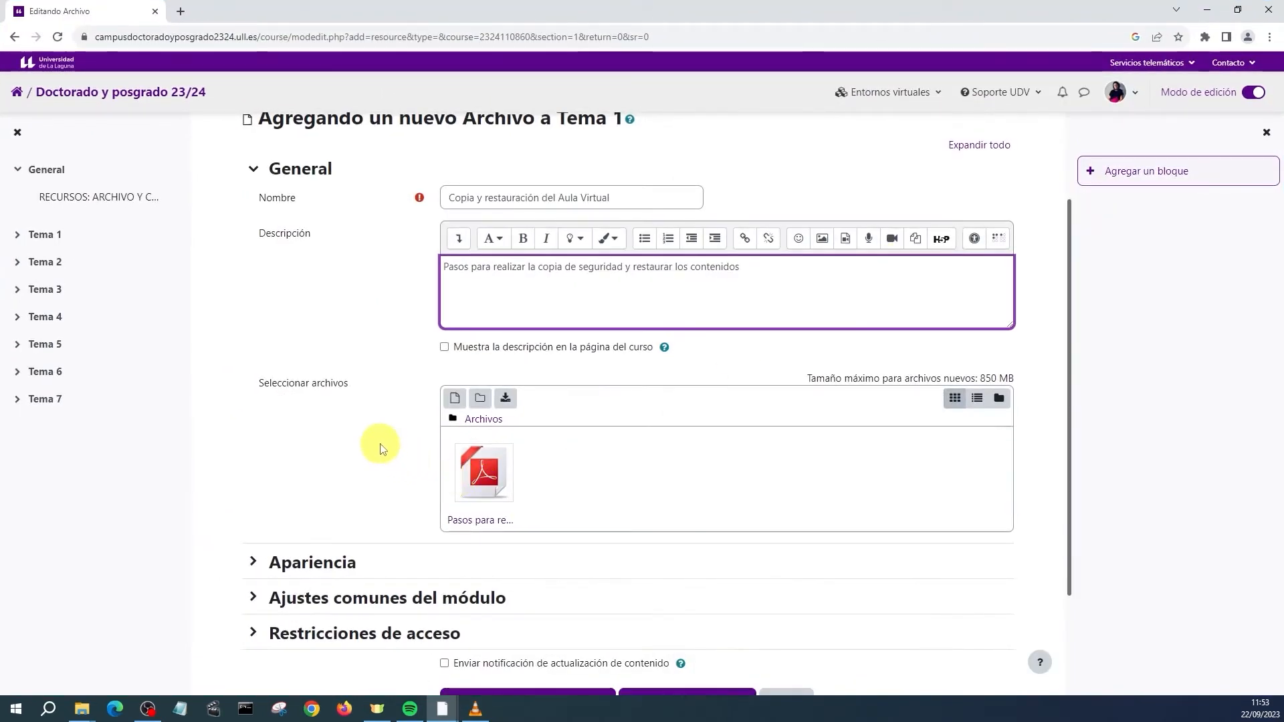
key(F11)
Expand the file resource's appearance settings and choose En ventana emergente as its display mode.
scroll(378, 442, down, 1)
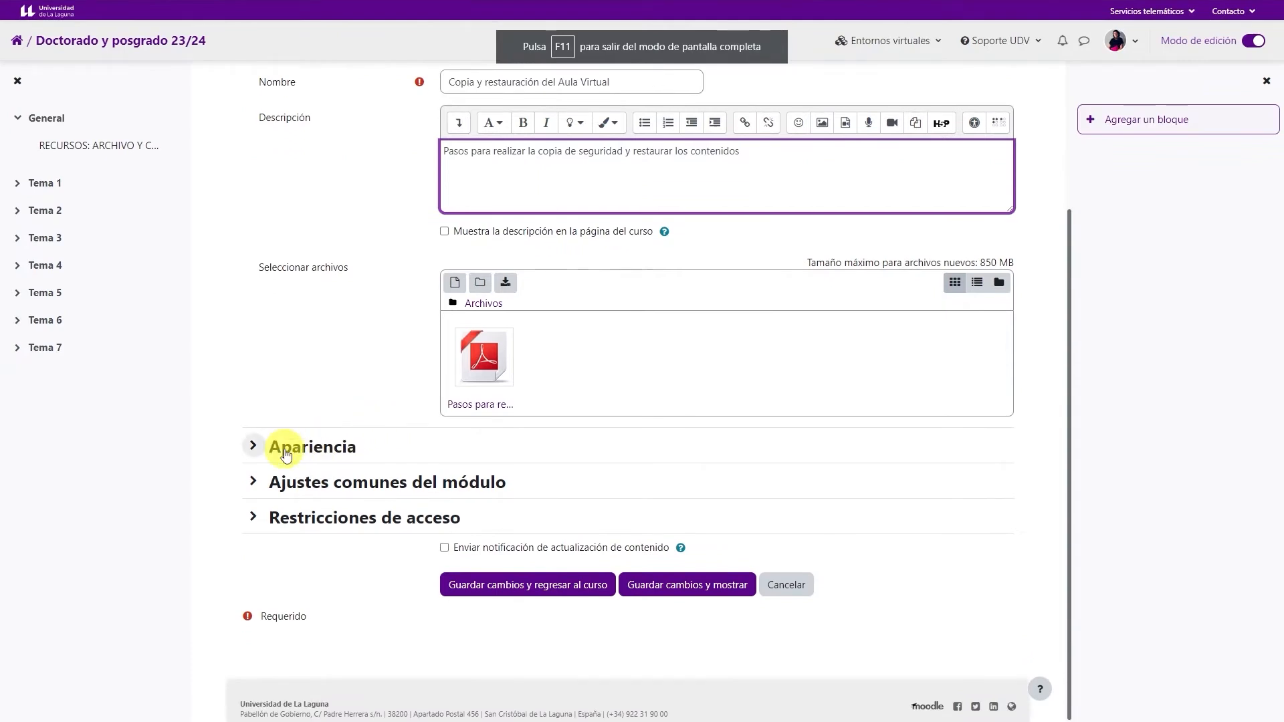
click(318, 454)
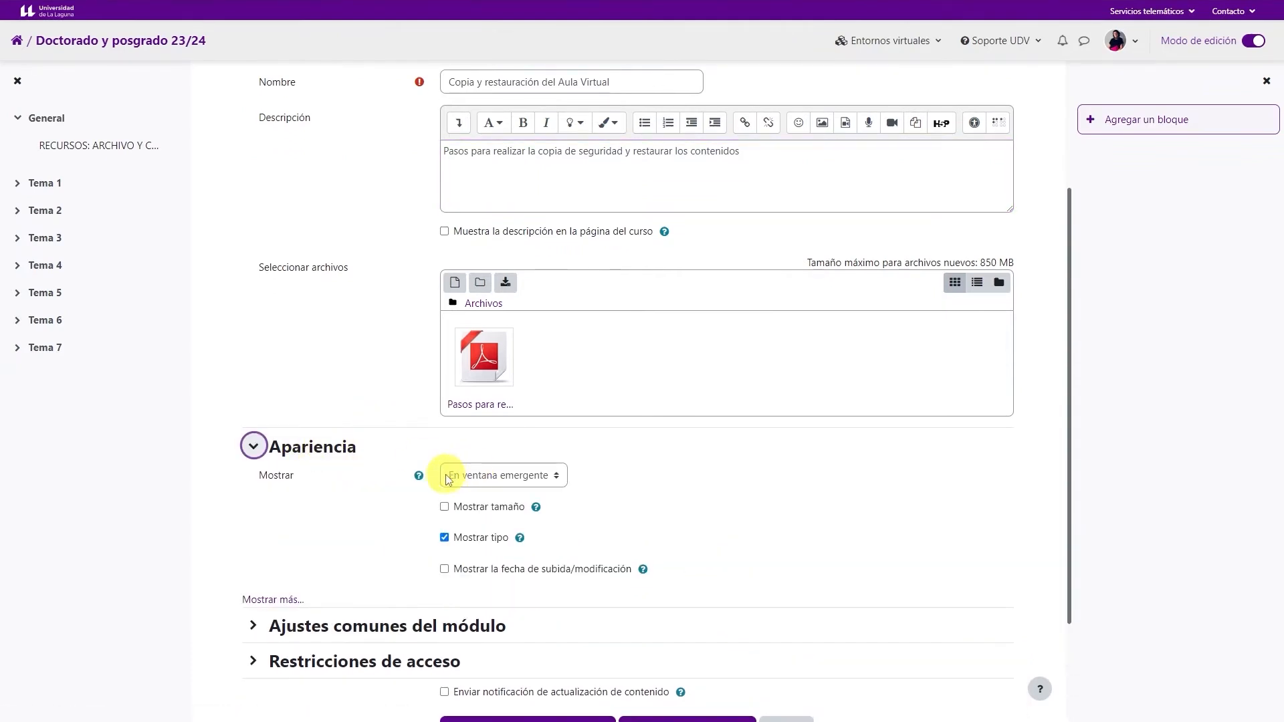
click(524, 474)
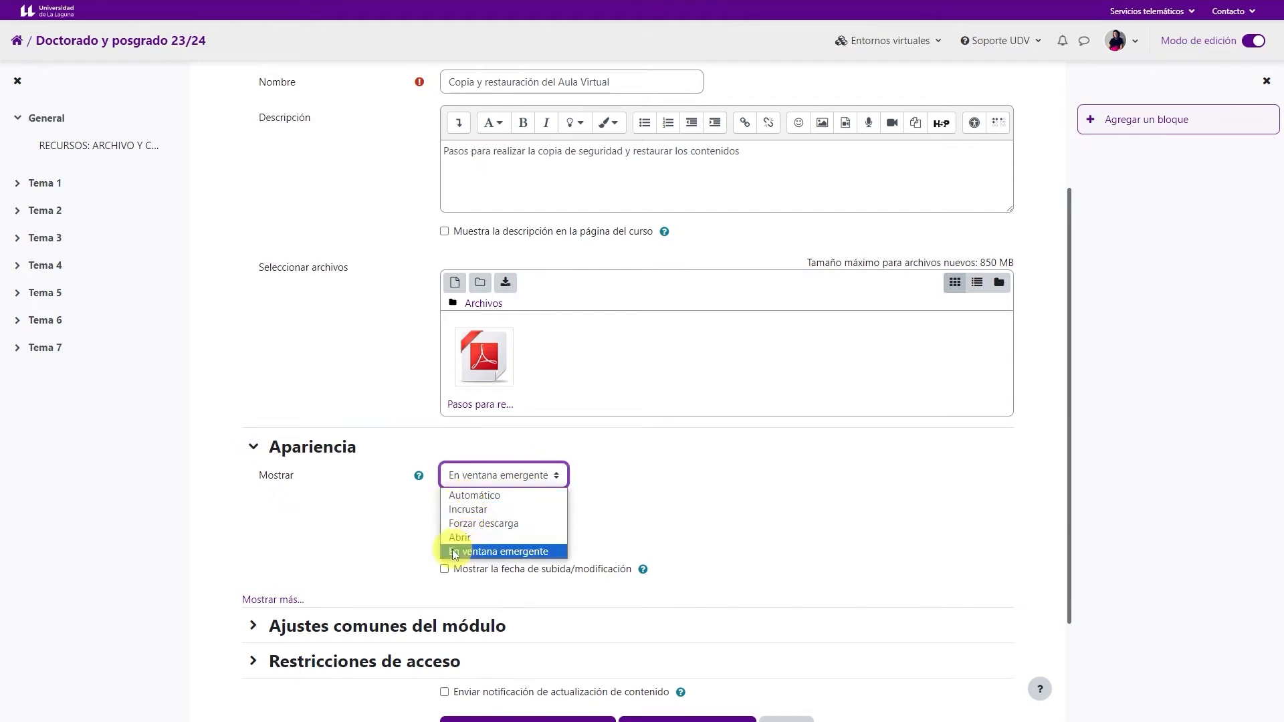
click(638, 508)
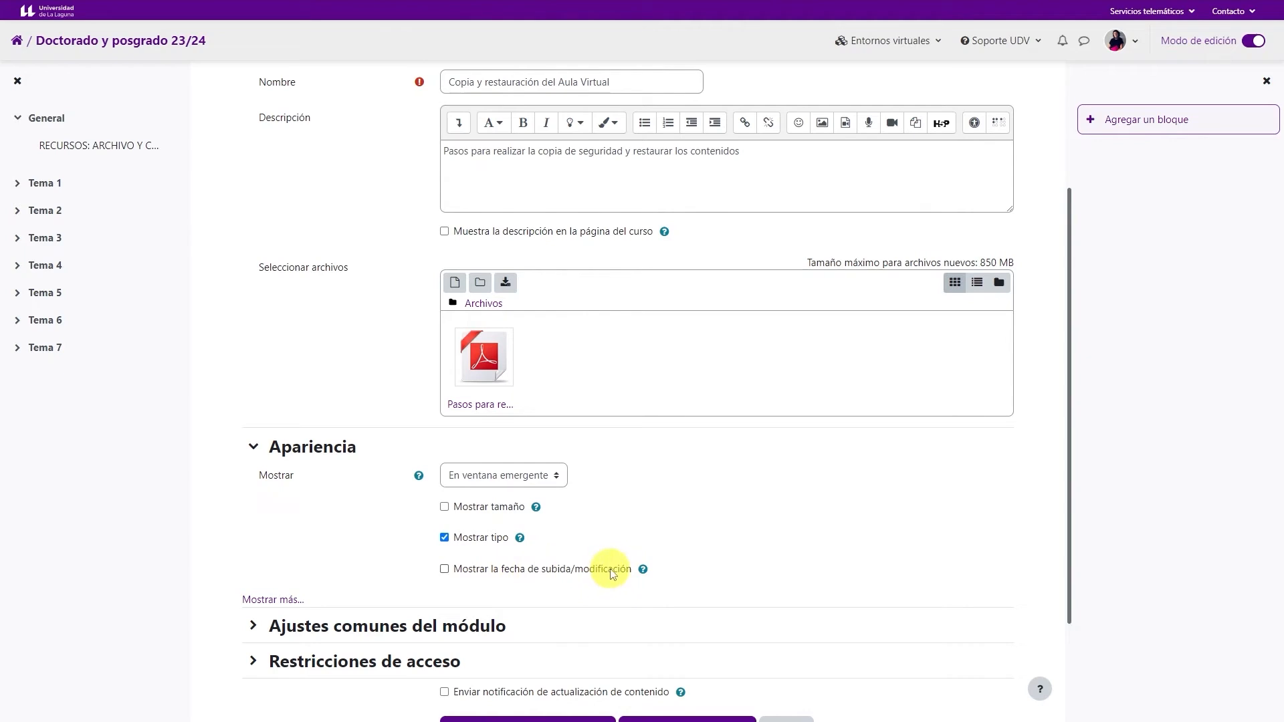
Save the file resource and return to the course page.
scroll(601, 560, down, 3)
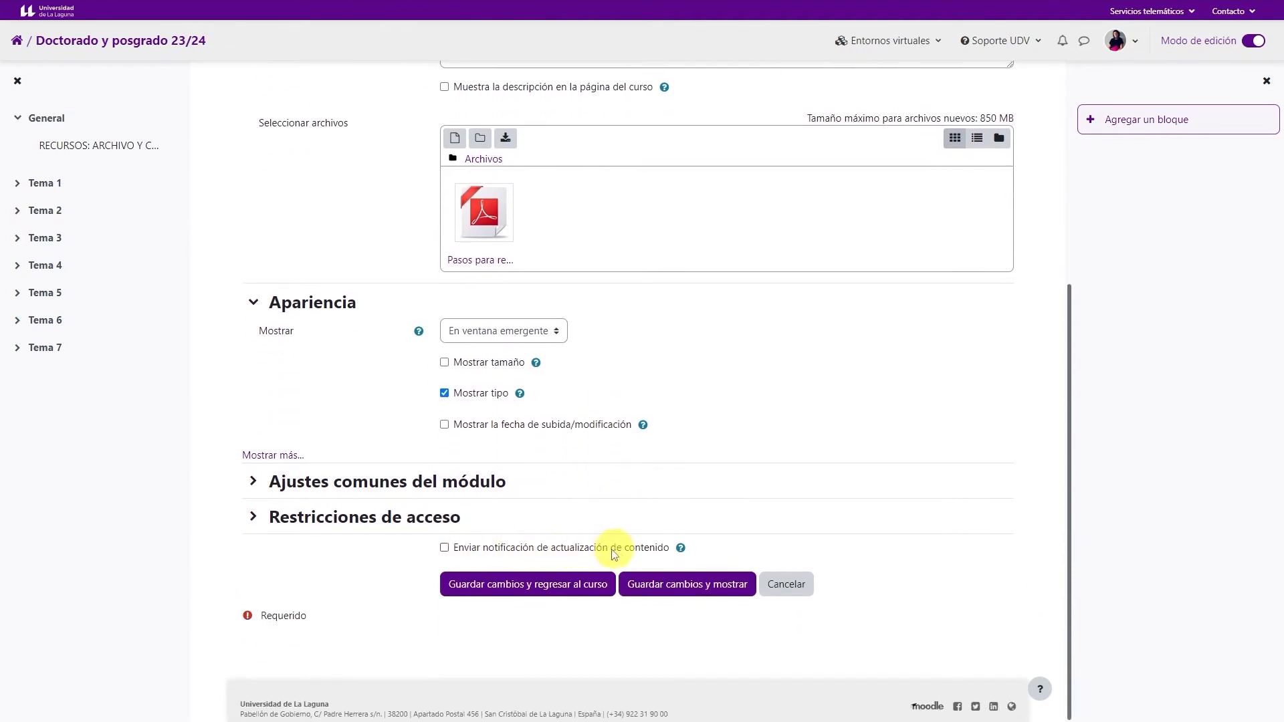
click(445, 548)
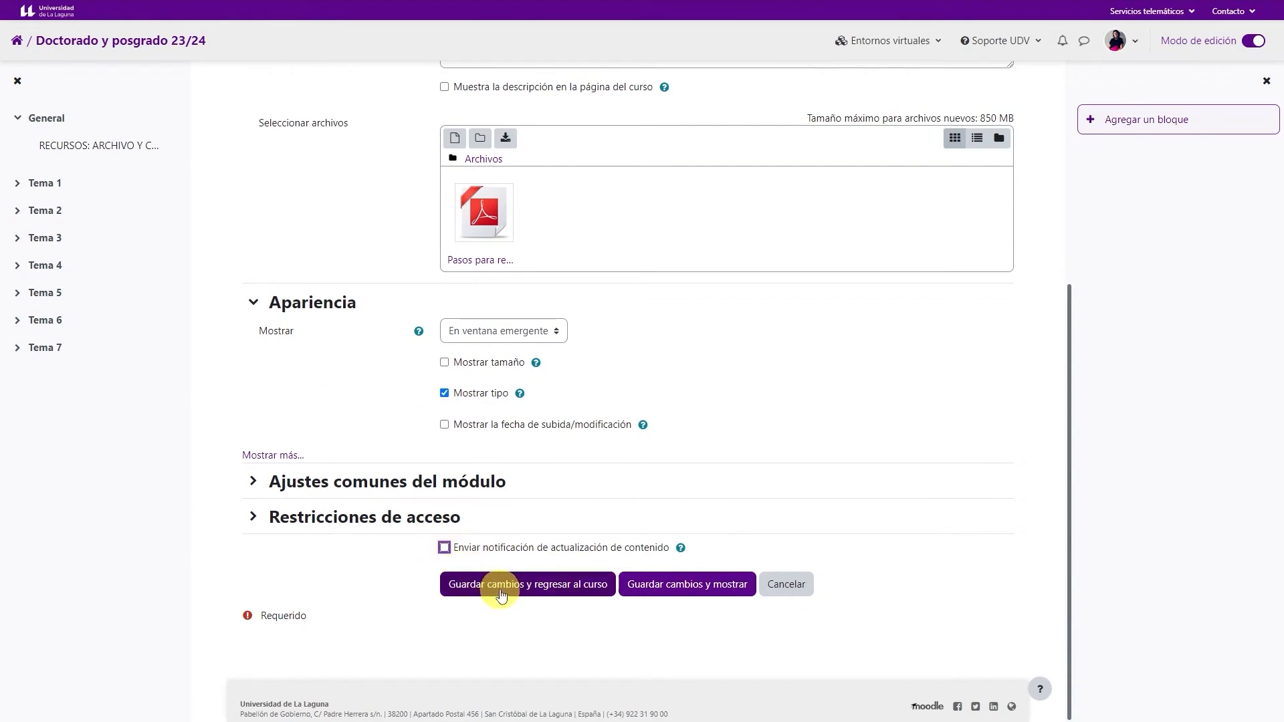
click(506, 585)
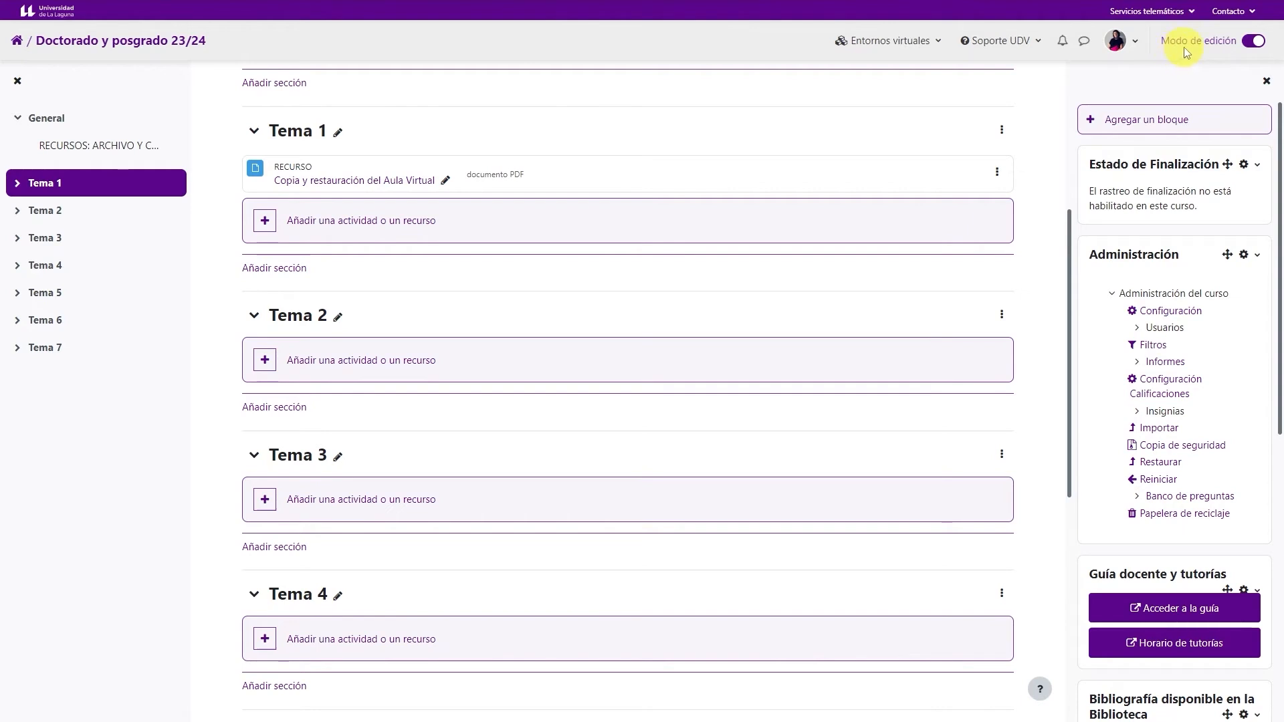
Add the PDF from the desktop directly to the Tema 2 section of the course page.
key(F11)
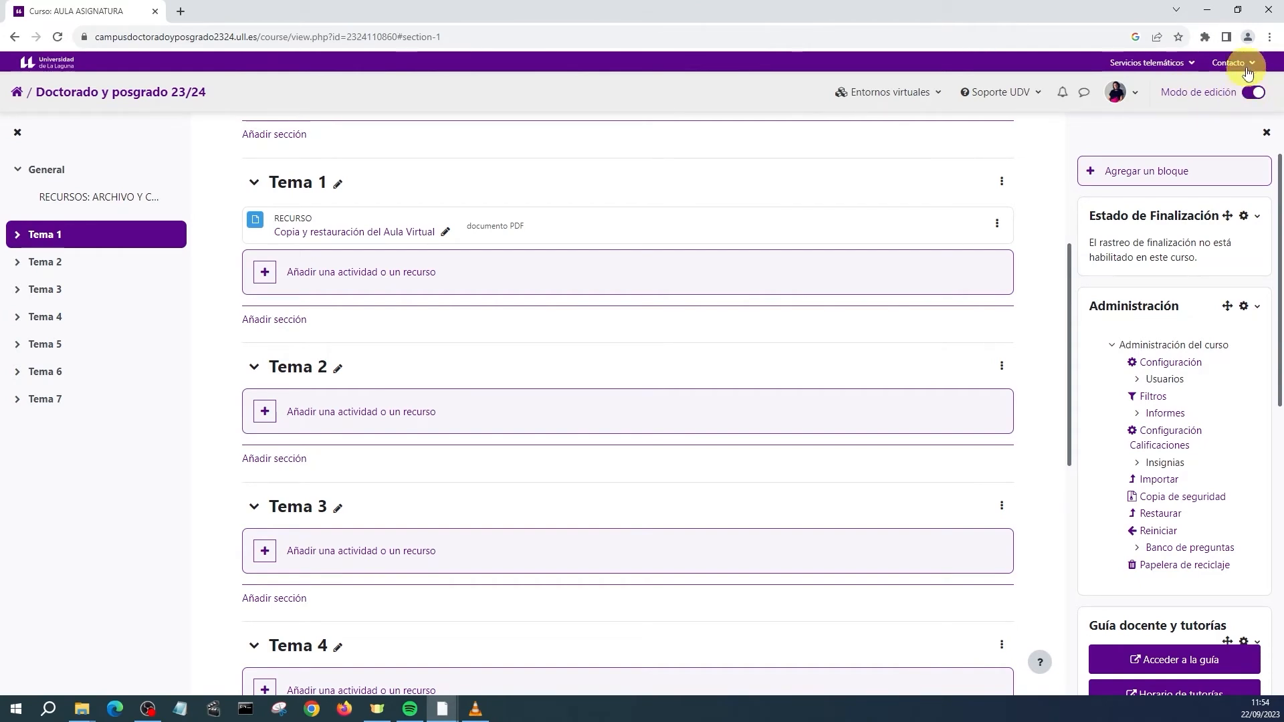
click(1238, 12)
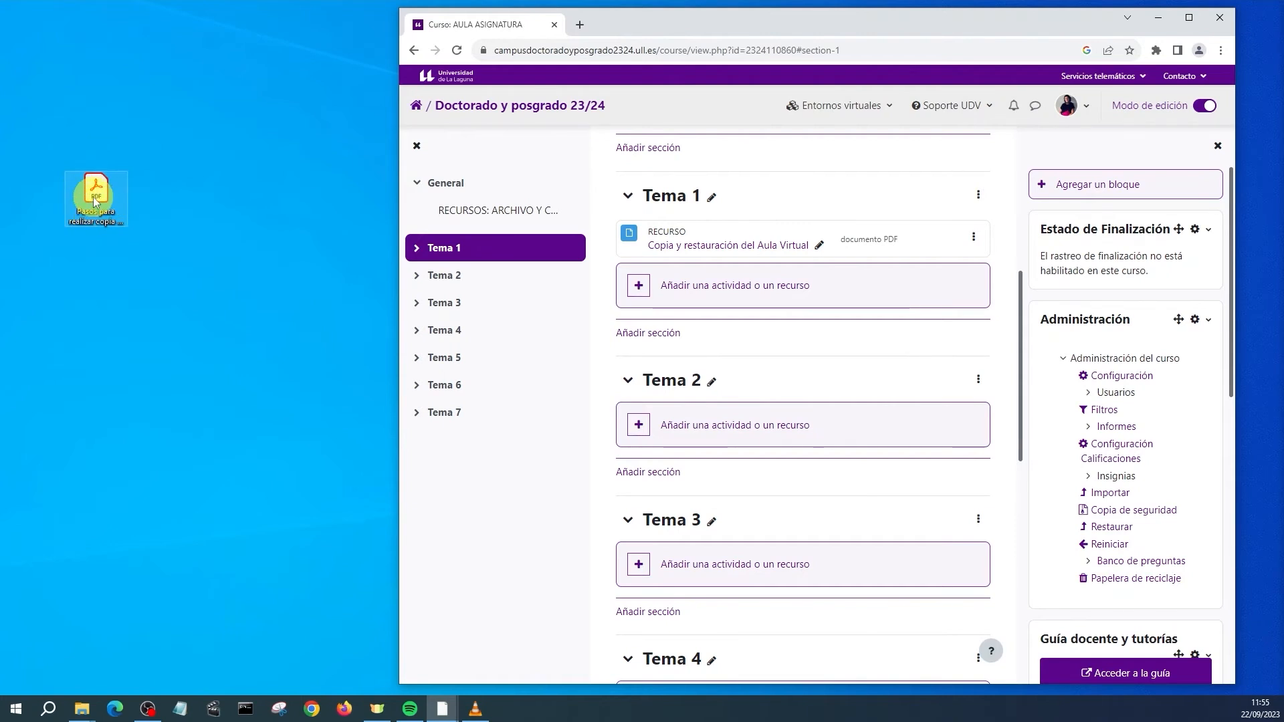
drag(95, 202, 702, 441)
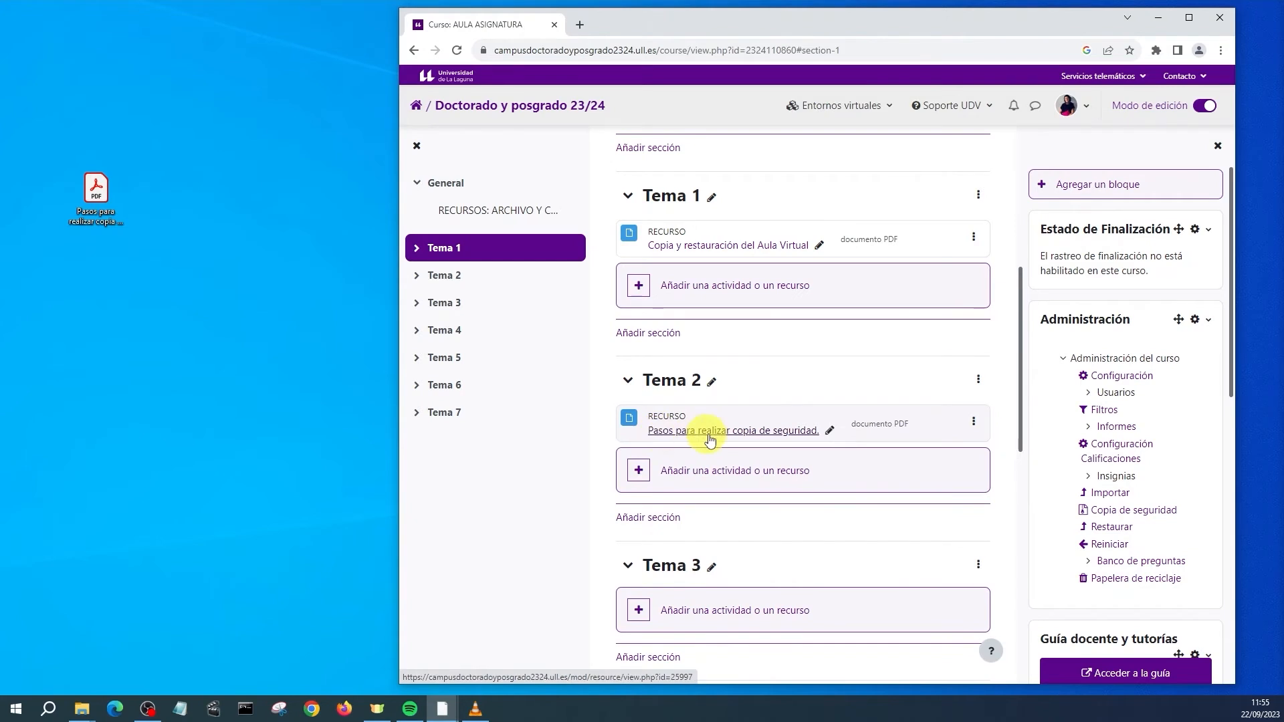
click(1189, 17)
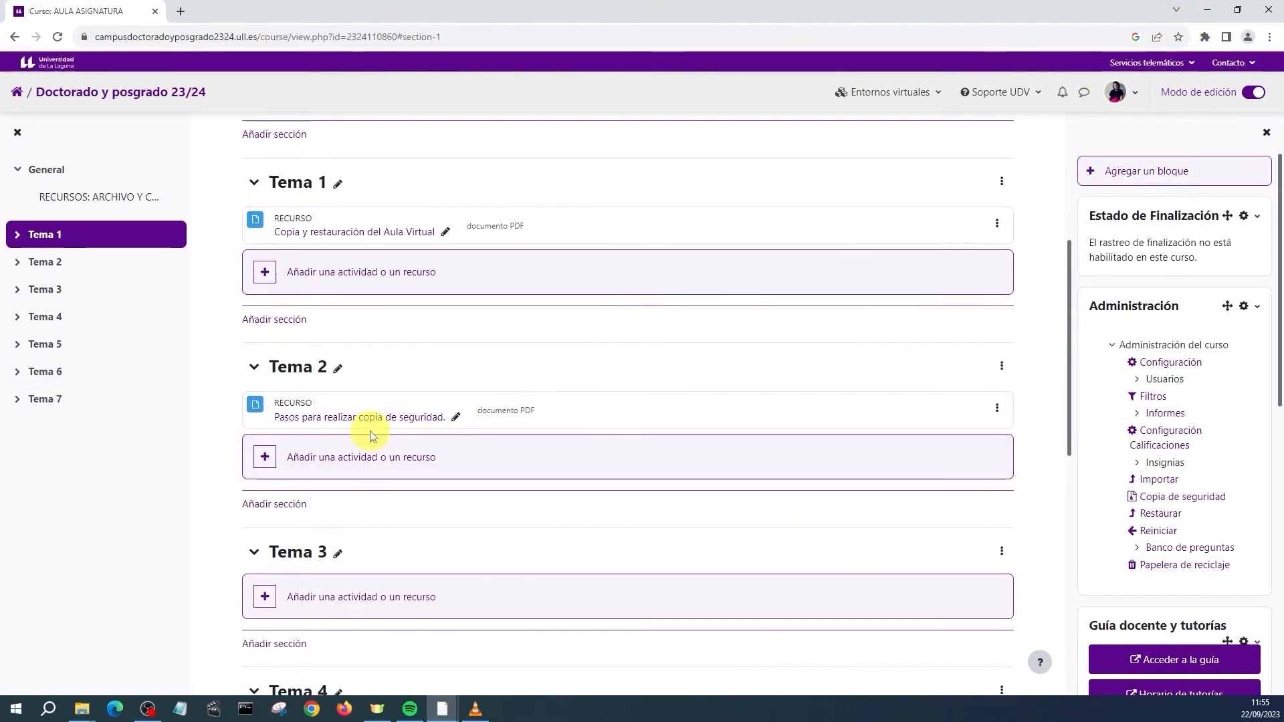
Rename the Tema 2 PDF resource as "Indicaciones copia y restauración" and show the course page in full screen.
click(456, 419)
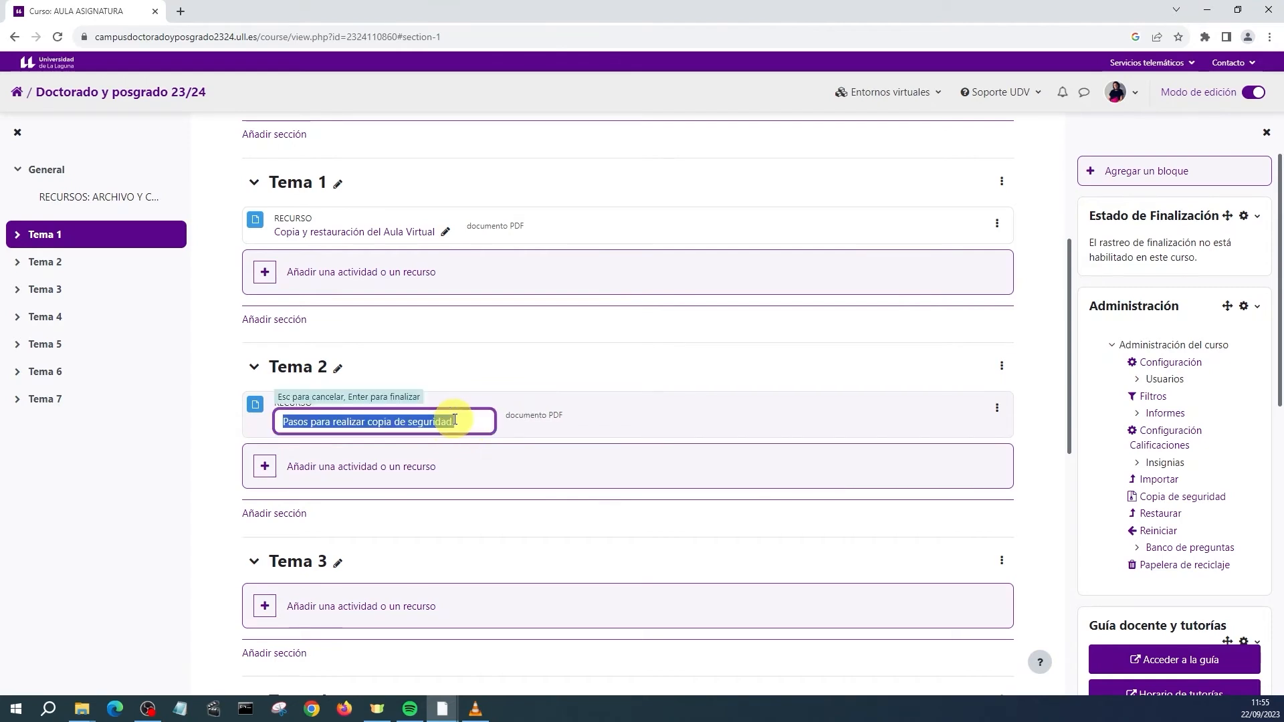
key(BackSpace)
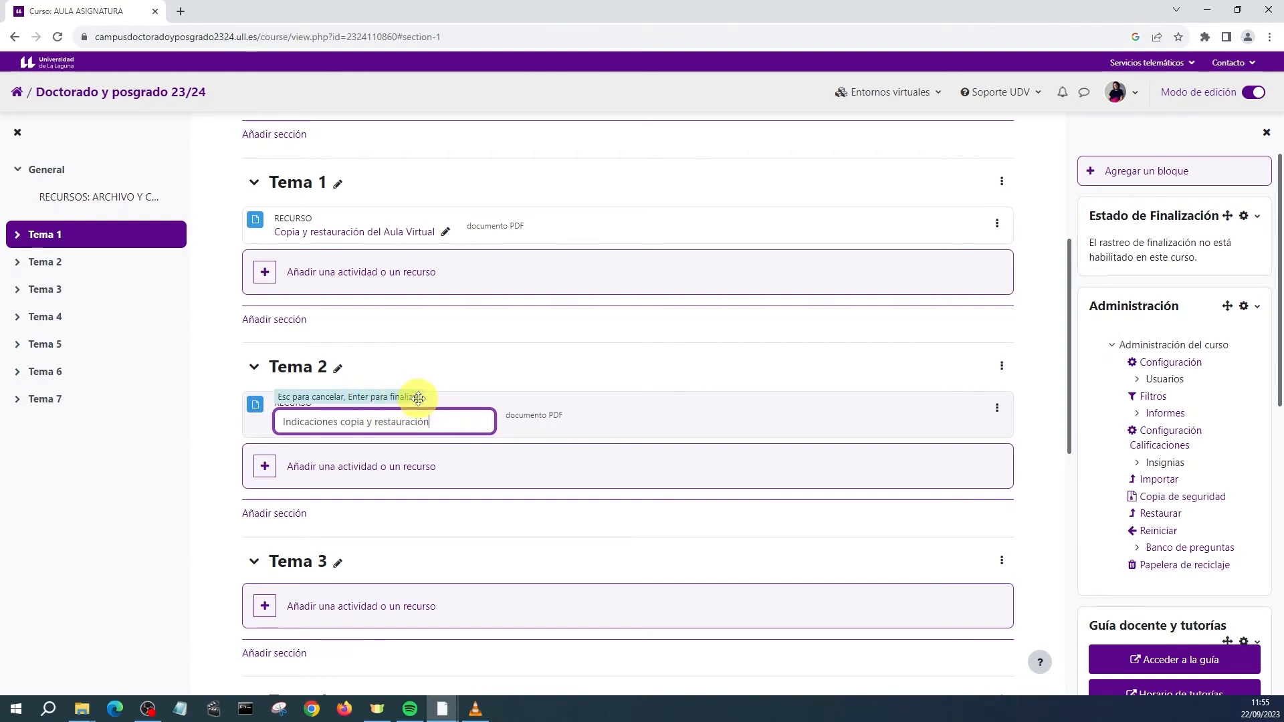
key(Return)
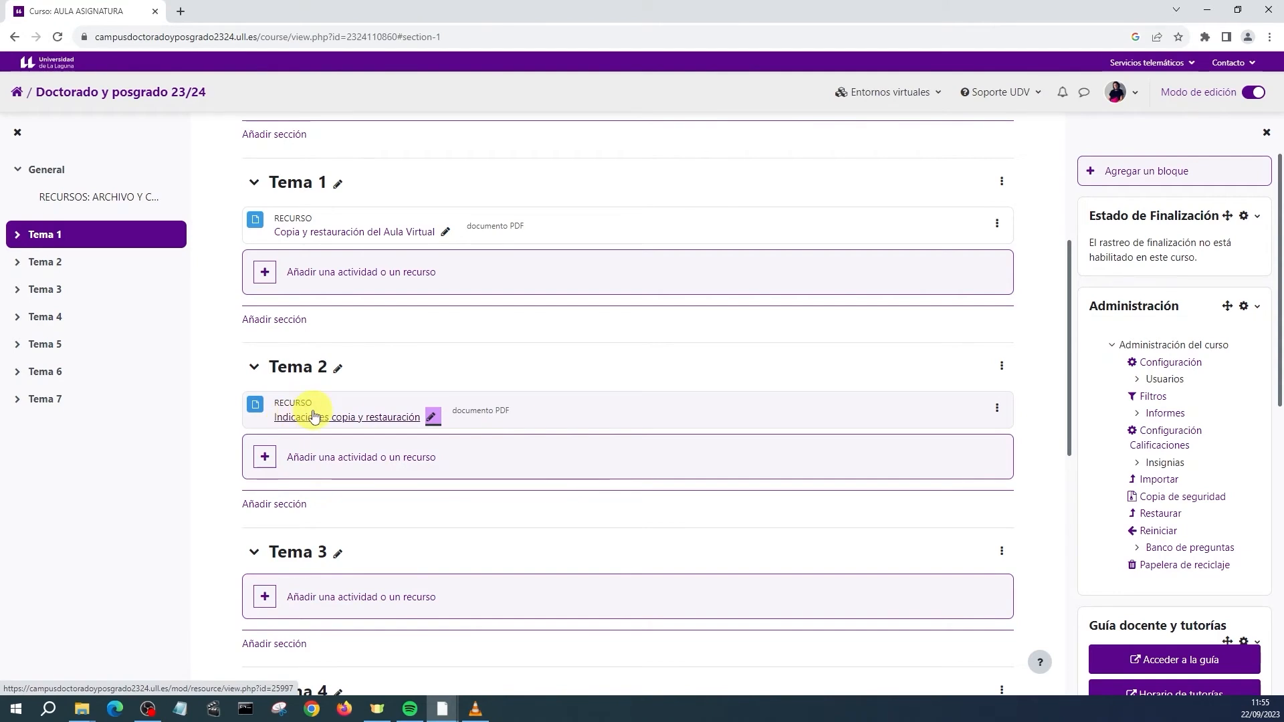
key(F11)
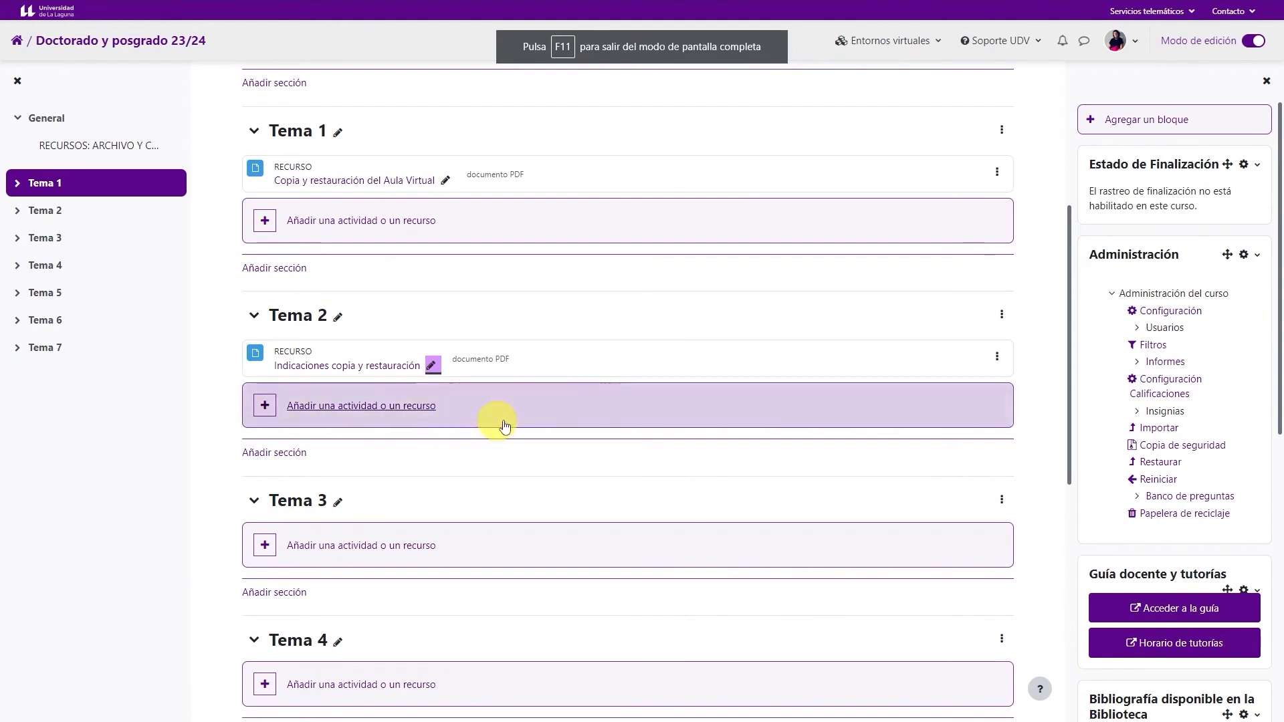
Start adding a new Carpeta resource to Tema 3.
scroll(630, 381, up, 3)
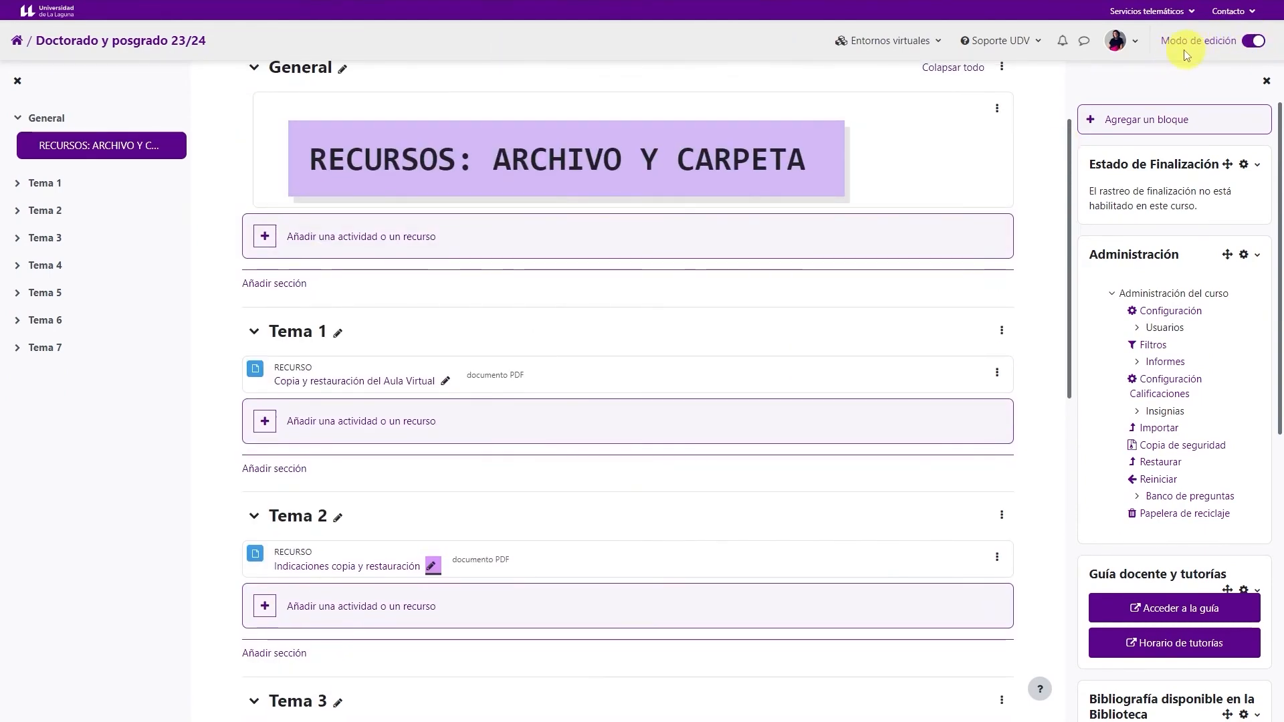
scroll(361, 411, down, 3)
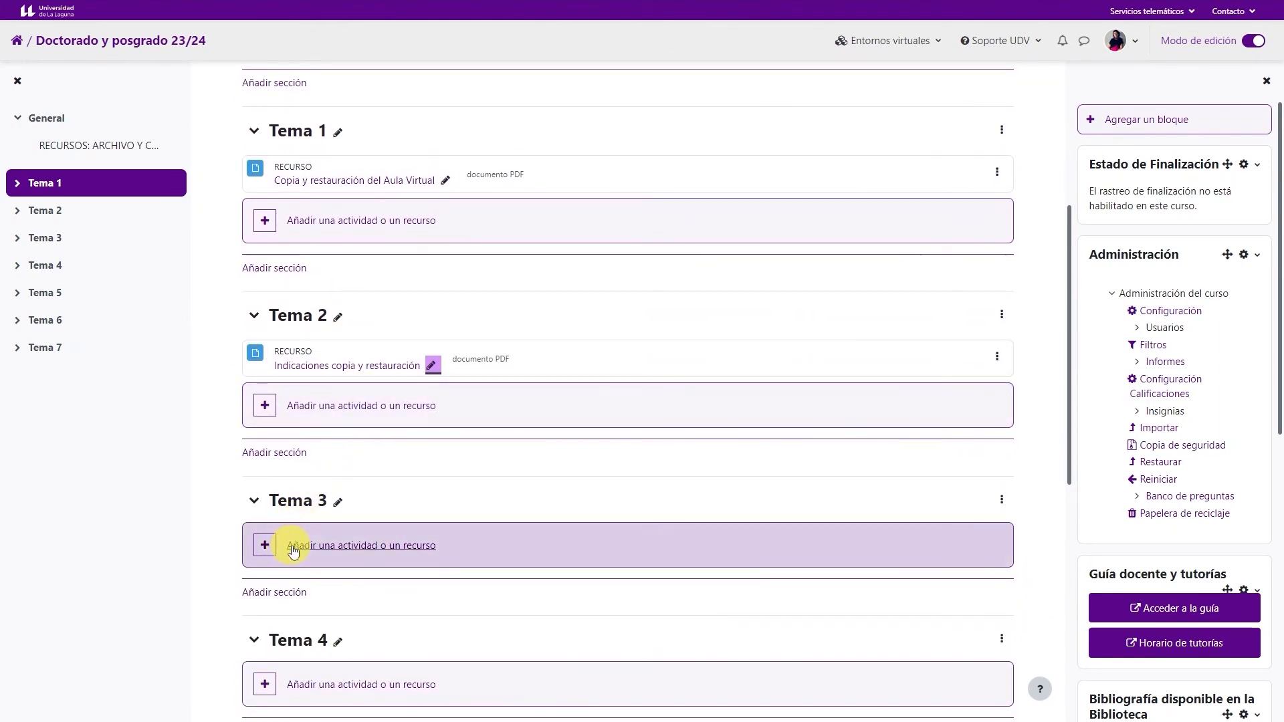
click(361, 546)
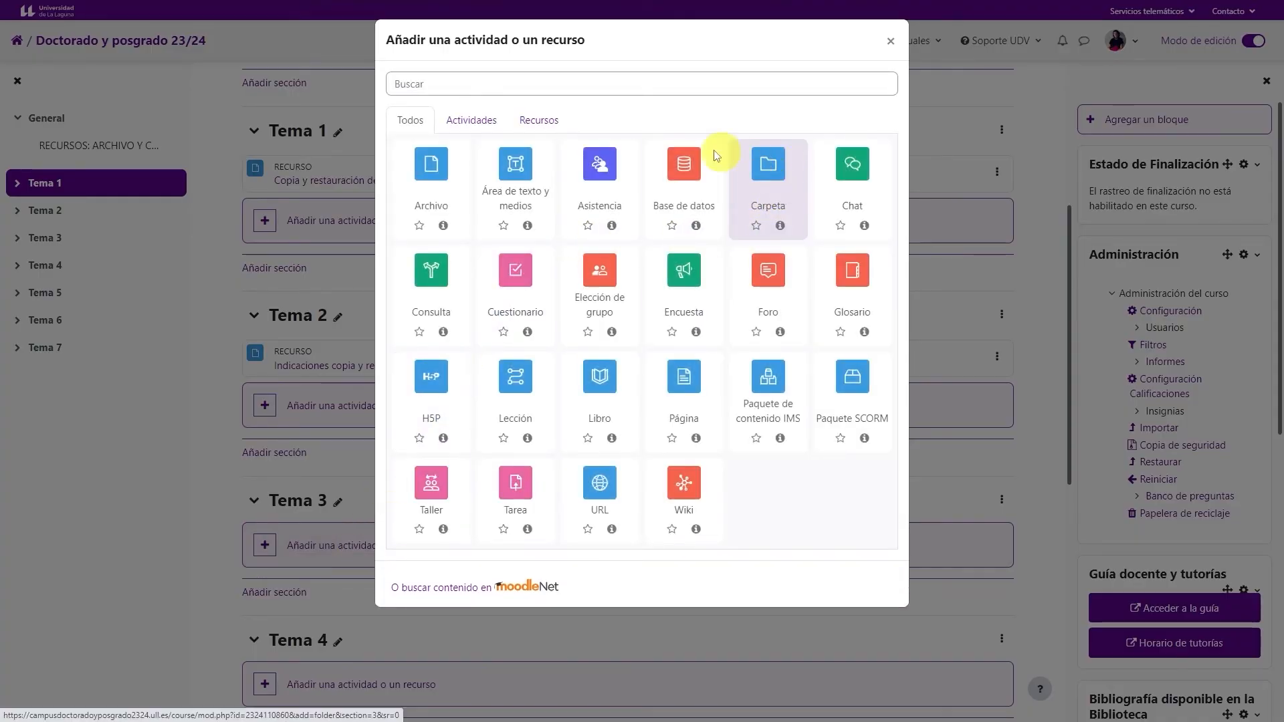
click(539, 128)
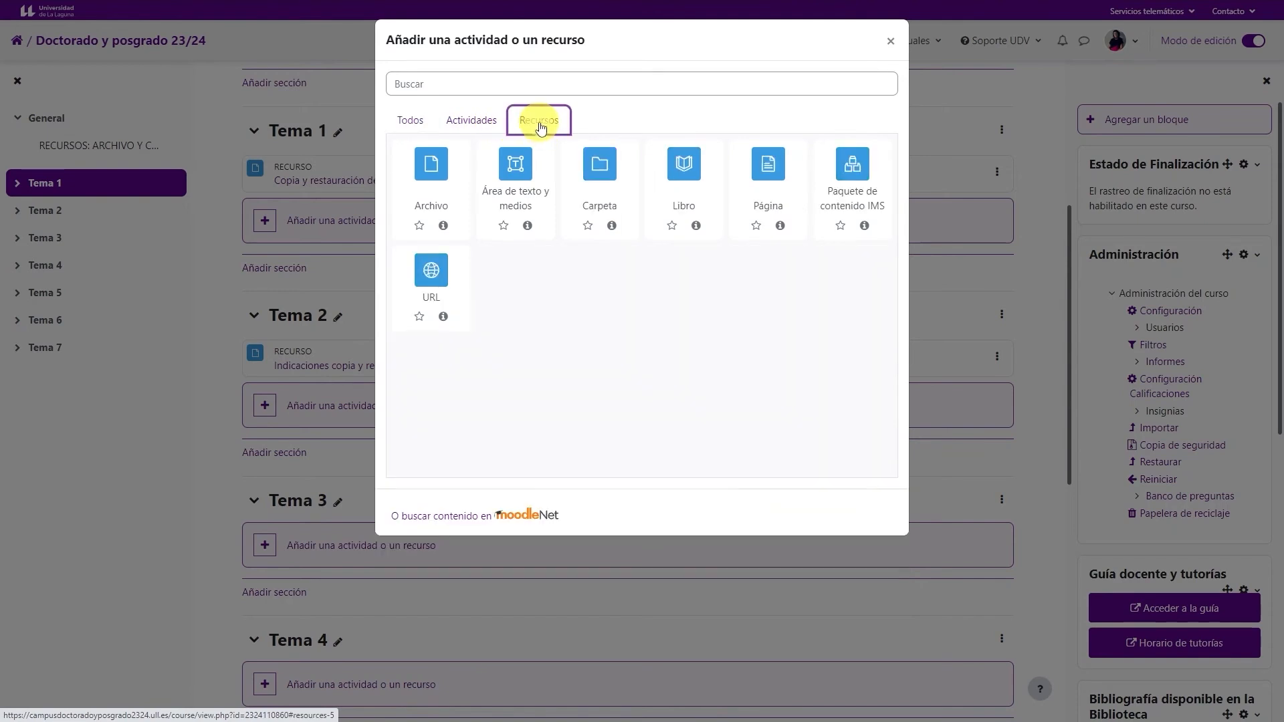
click(598, 178)
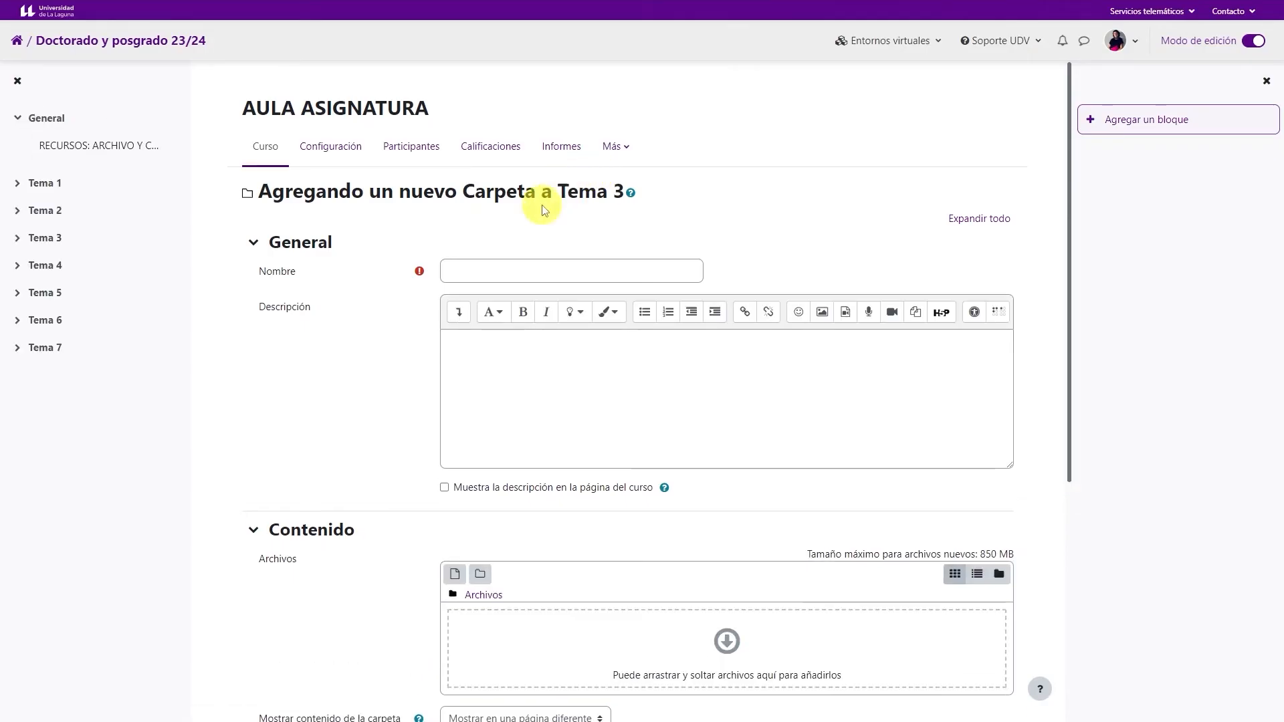
Name the folder "Temario" and enter "contenido de la asignatura.." as its description.
click(464, 271)
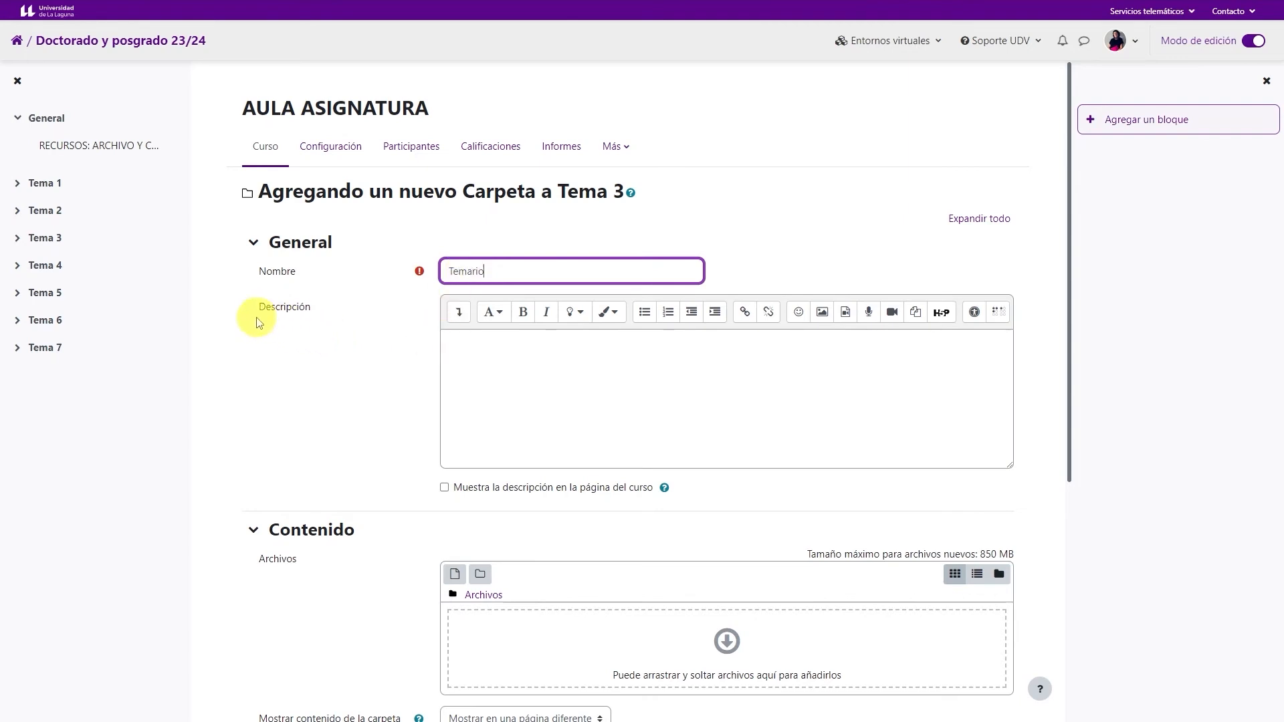
click(472, 347)
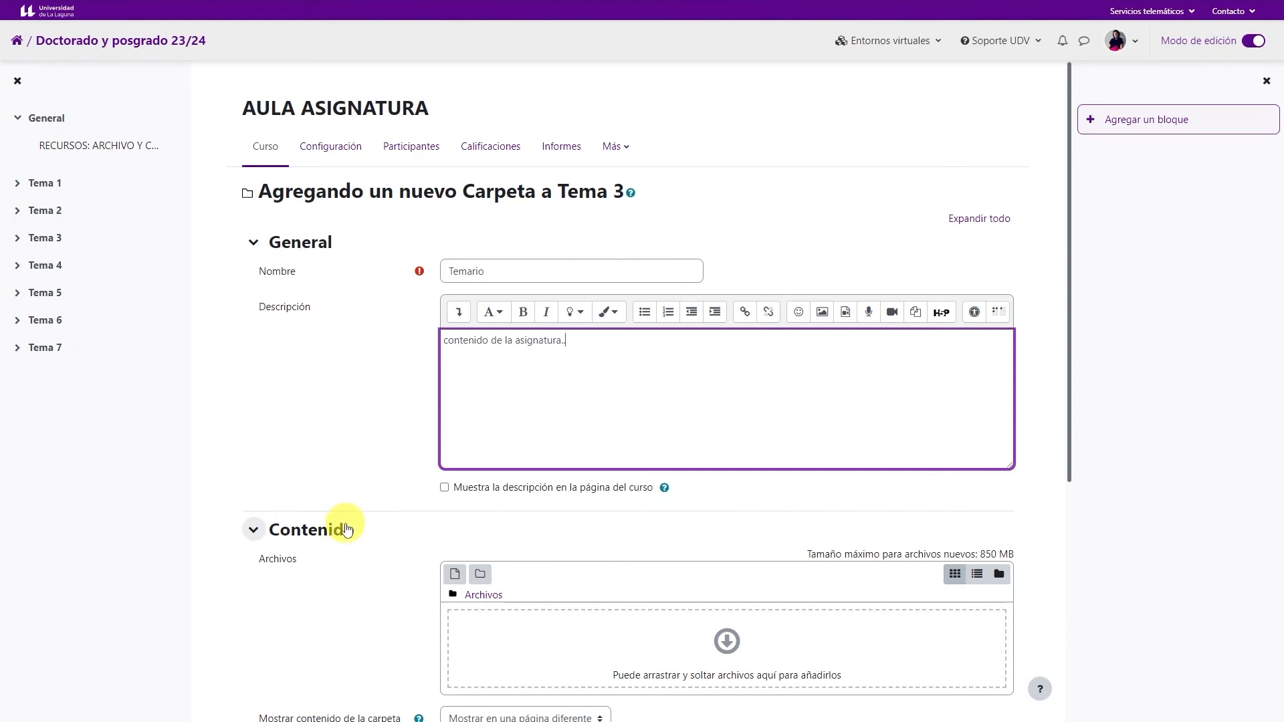
scroll(346, 530, down, 2)
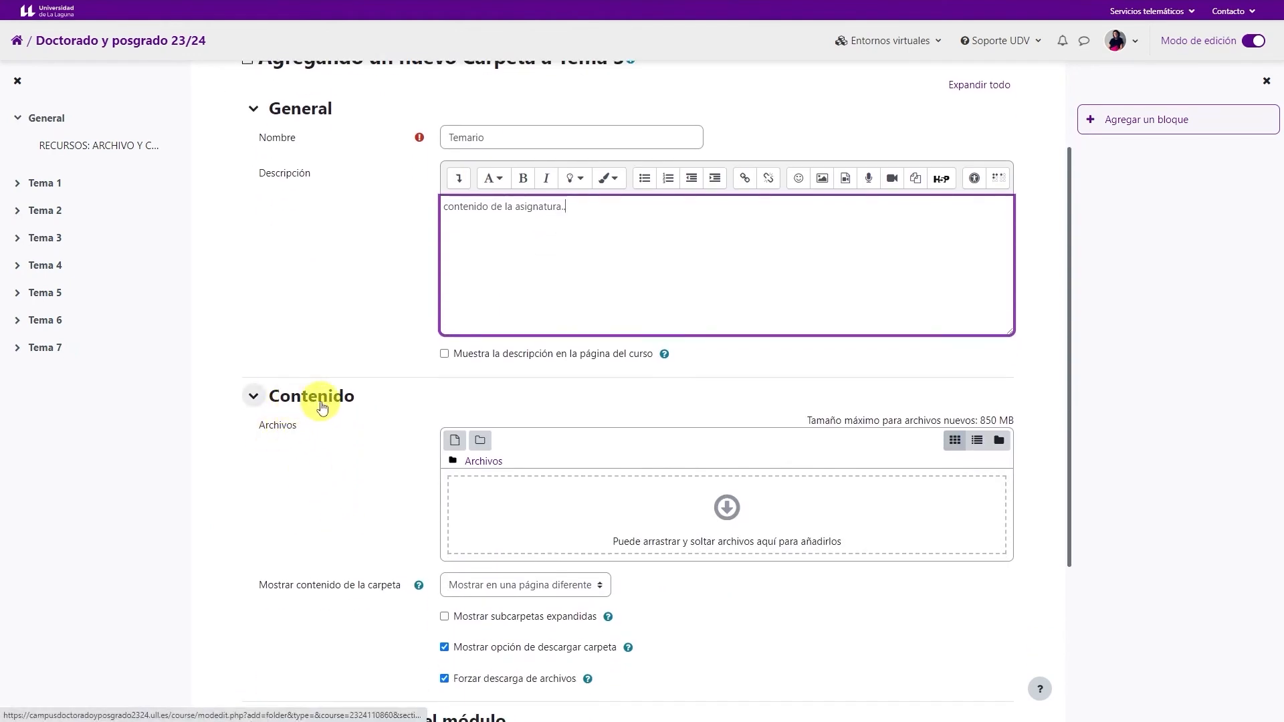
Upload "Protocolo uso materiales.pdf" from the desktop's AULA VIRTUAL RECURSOS folder as the content of the Temario folder.
scroll(322, 407, down, 2)
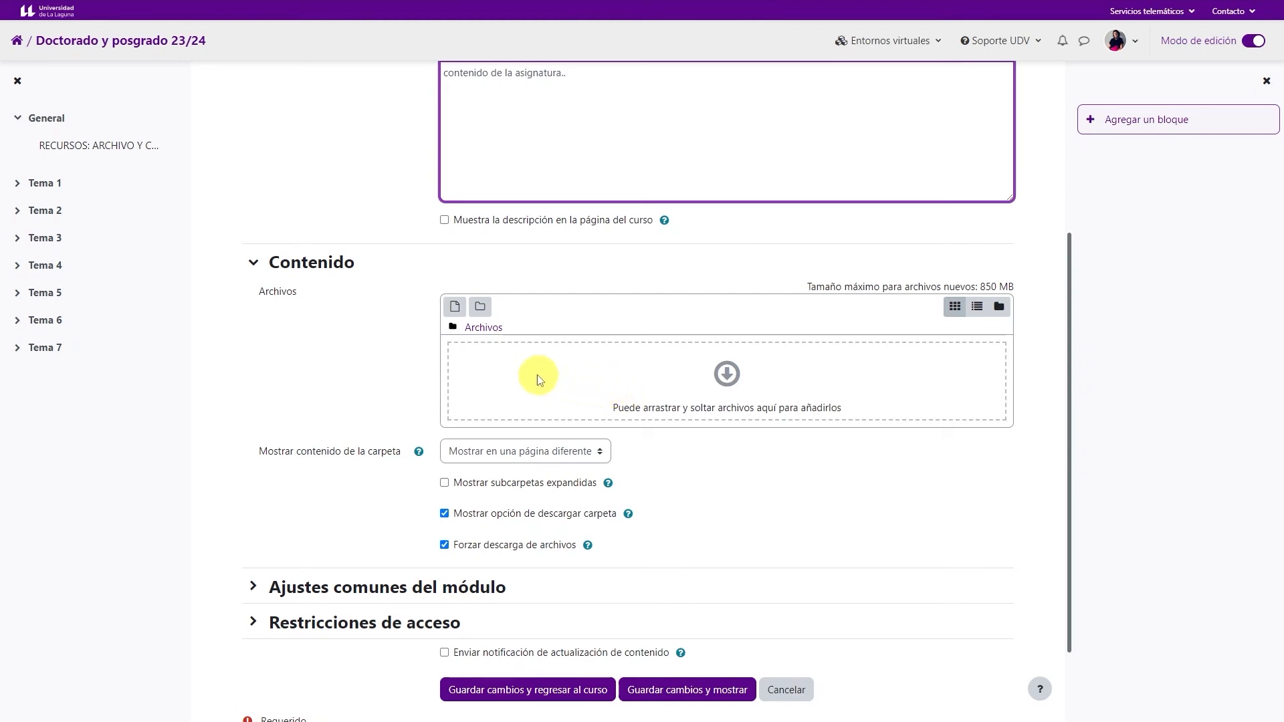
click(457, 312)
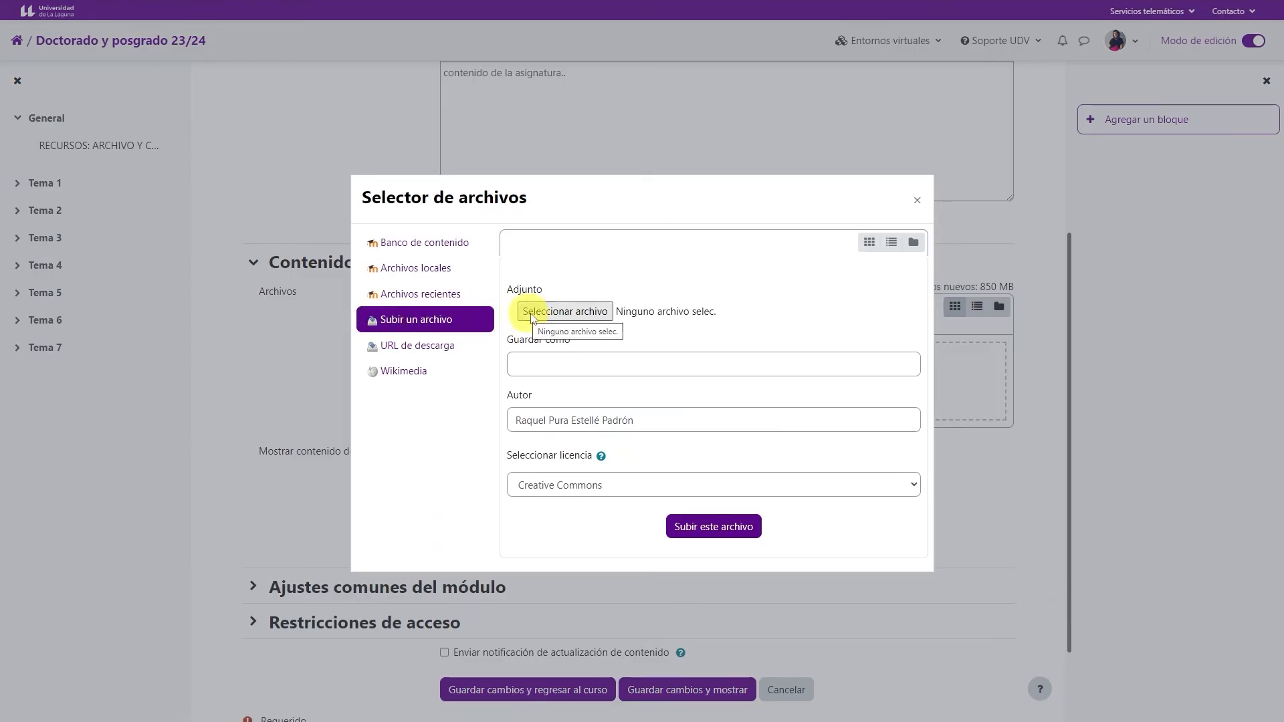
click(572, 314)
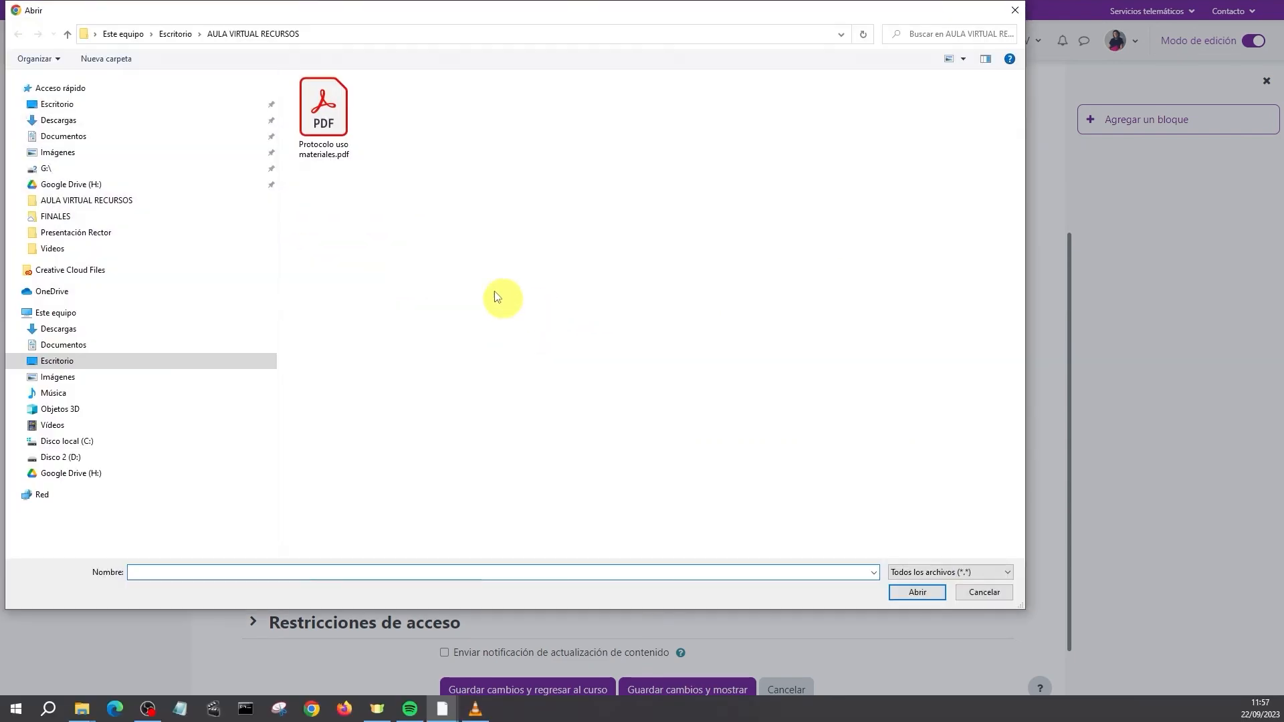
click(58, 105)
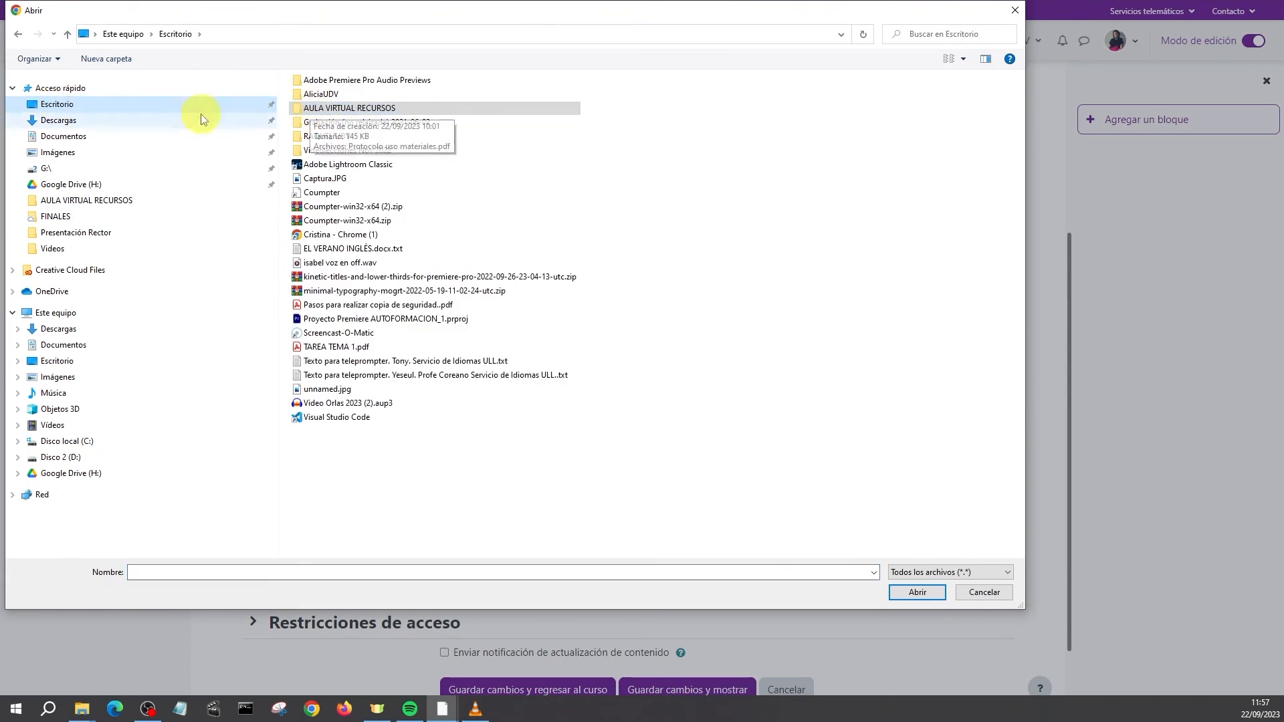
double_click(346, 113)
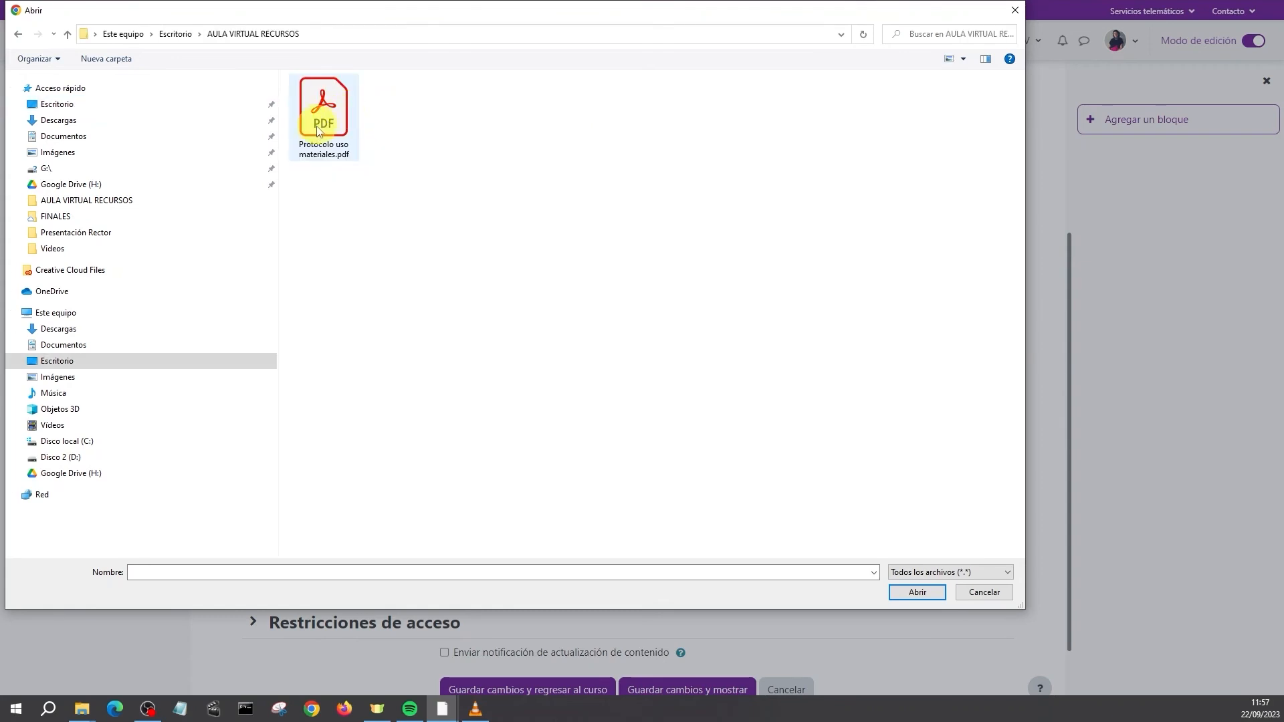
double_click(319, 127)
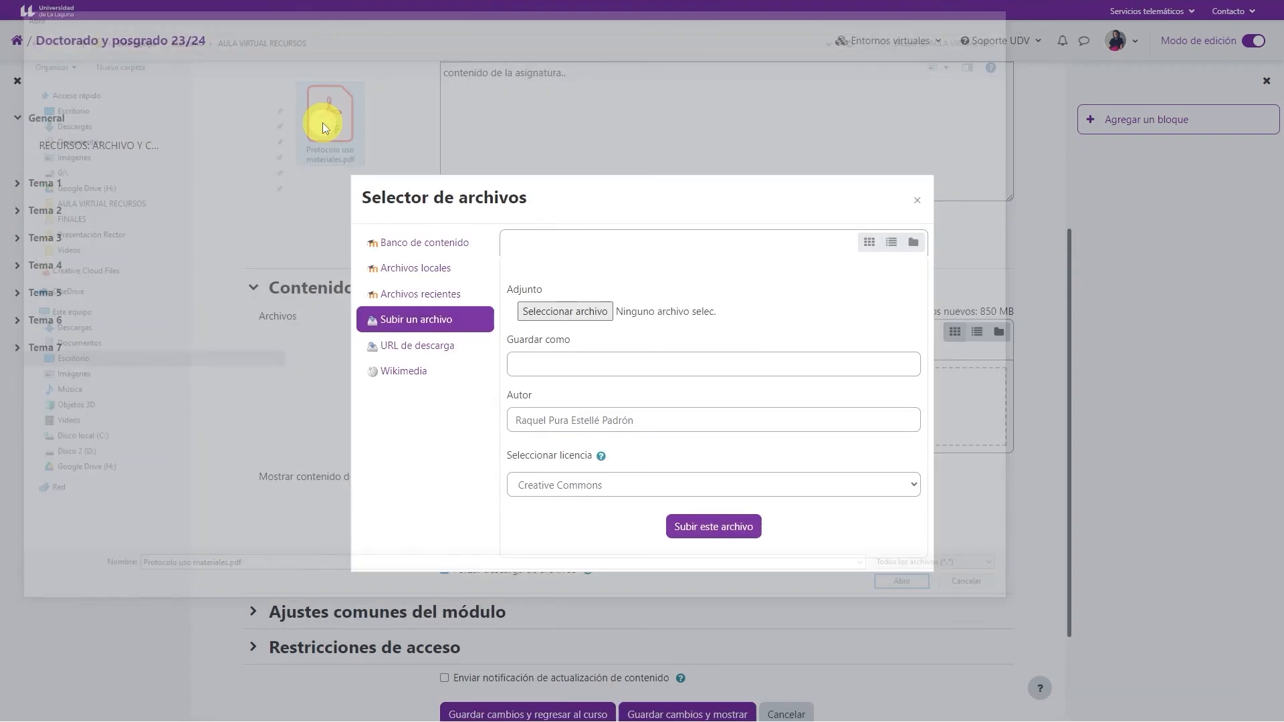
click(696, 525)
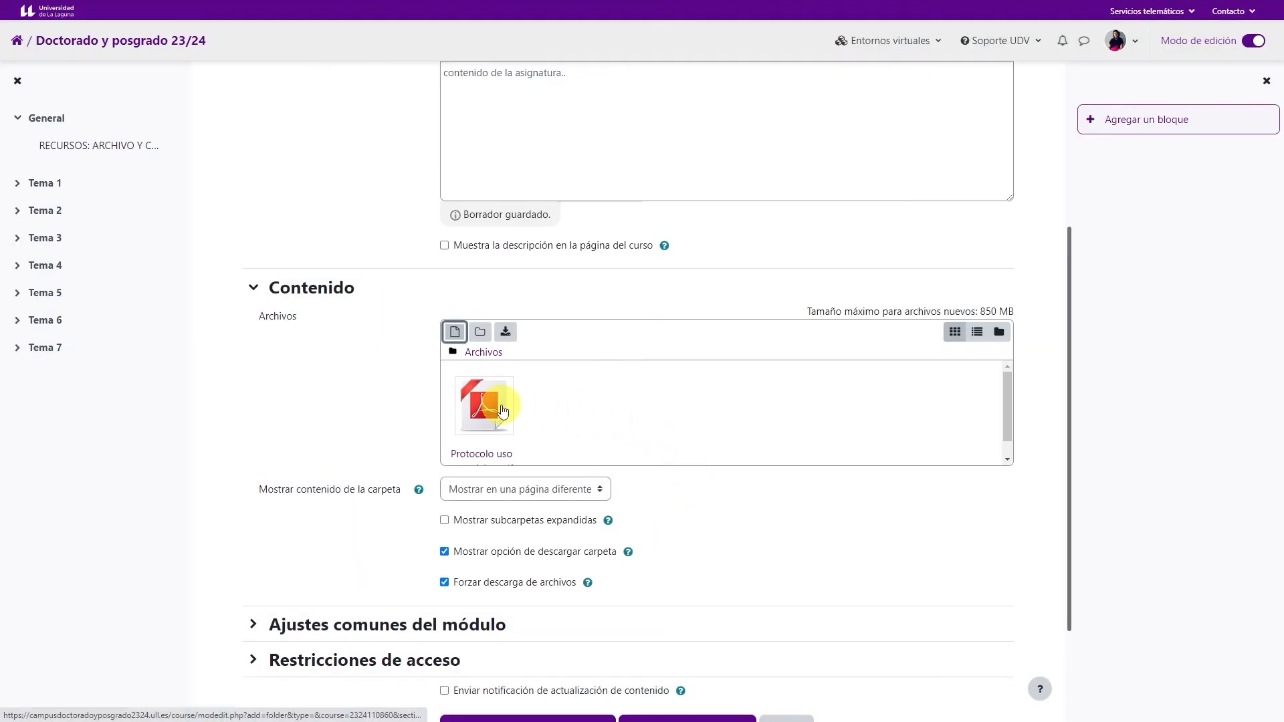
Set the folder content to "Mostrar en una página diferente", then save the folder and return to the course.
scroll(503, 410, down, 1)
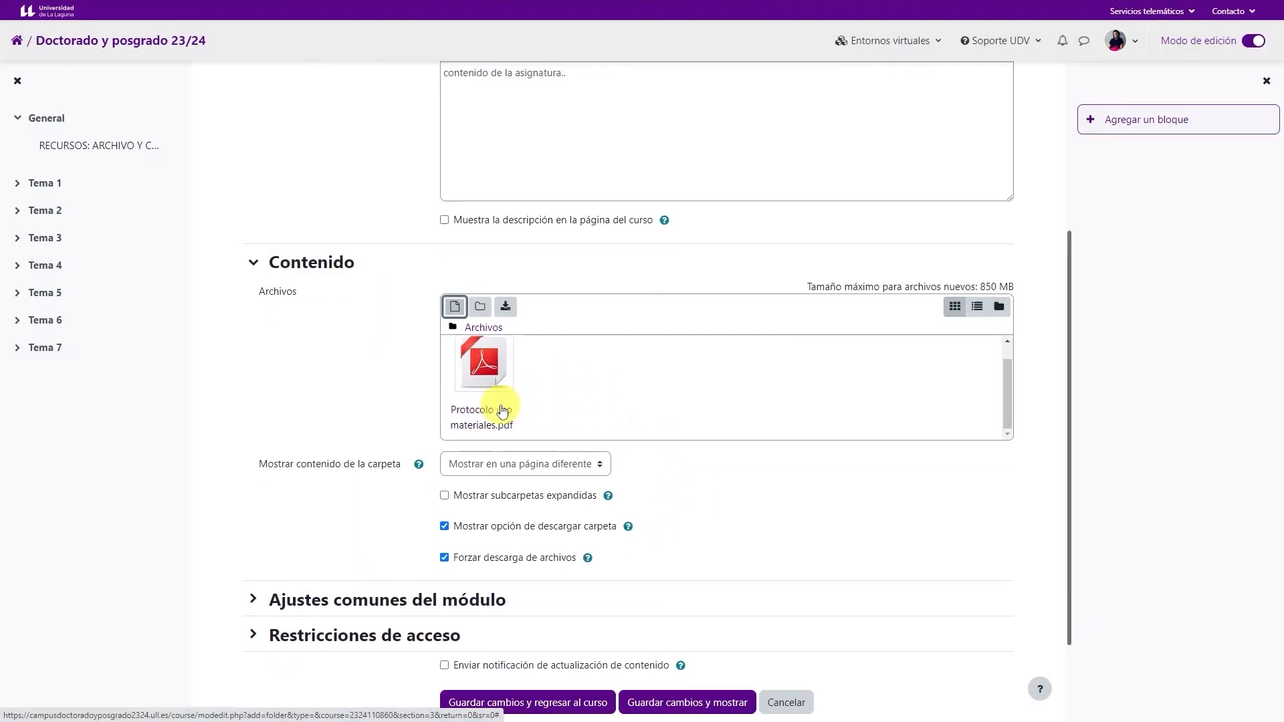
scroll(891, 584, down, 2)
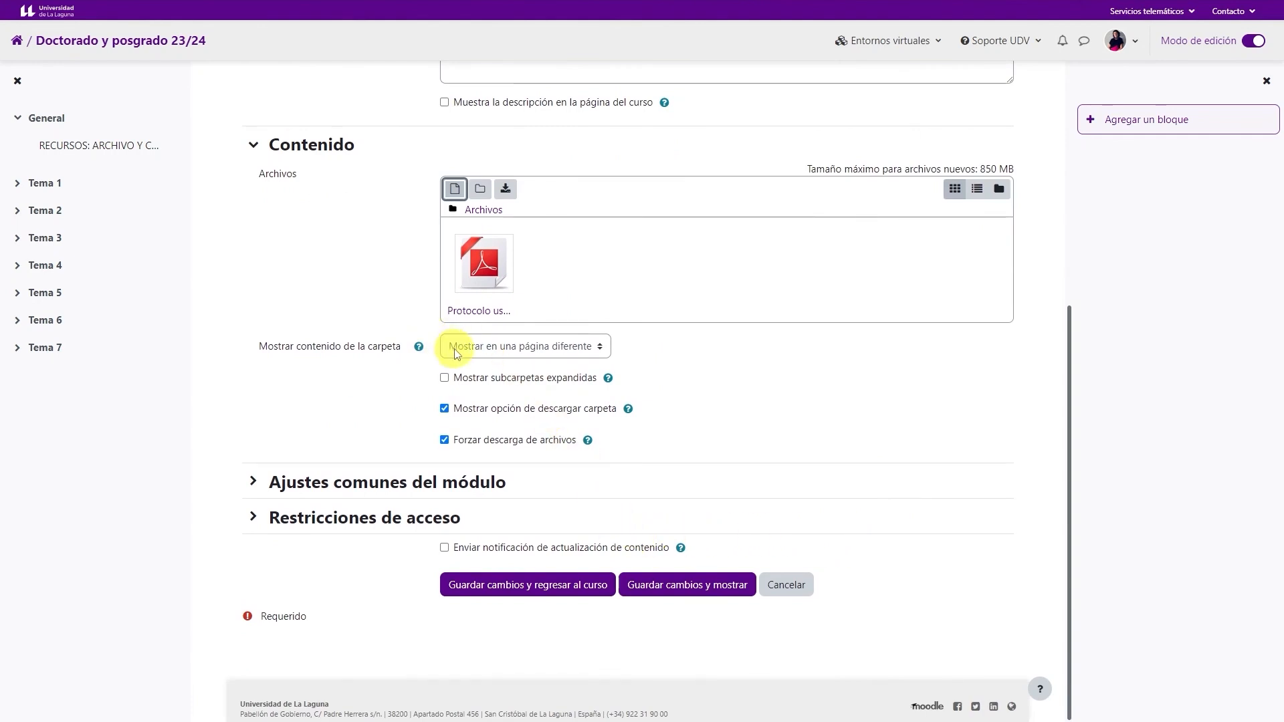
click(546, 354)
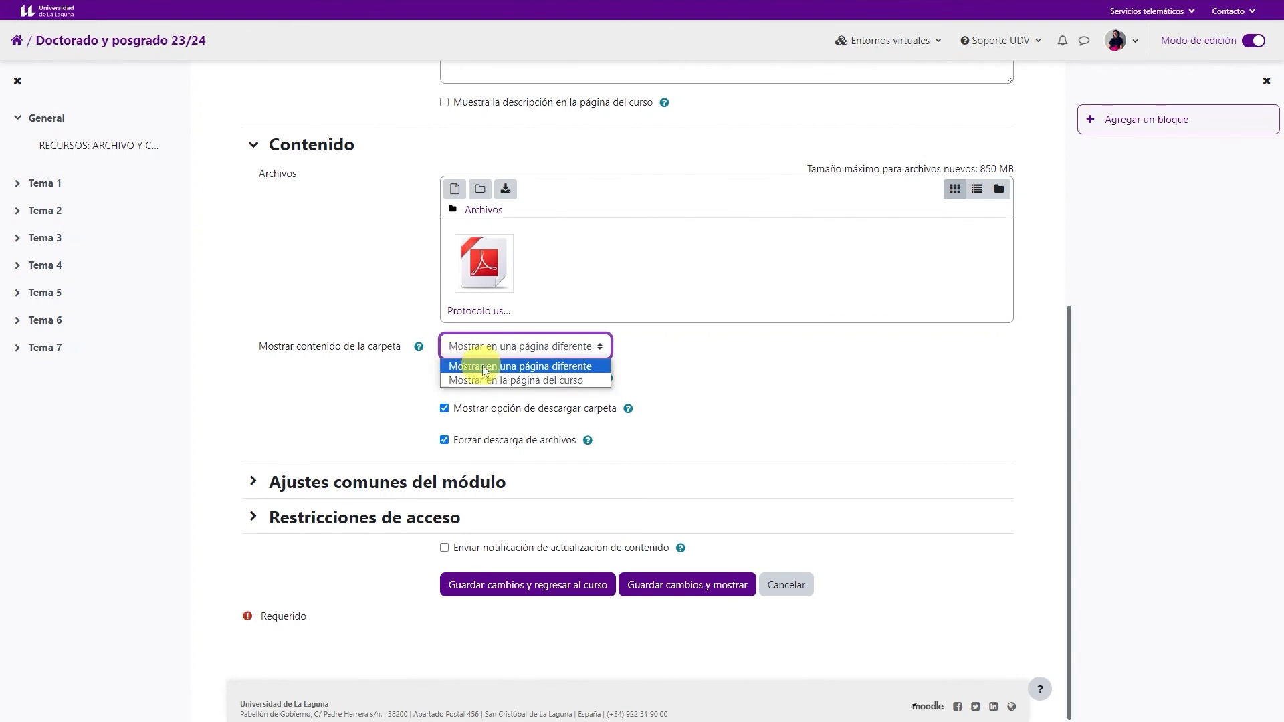
click(531, 367)
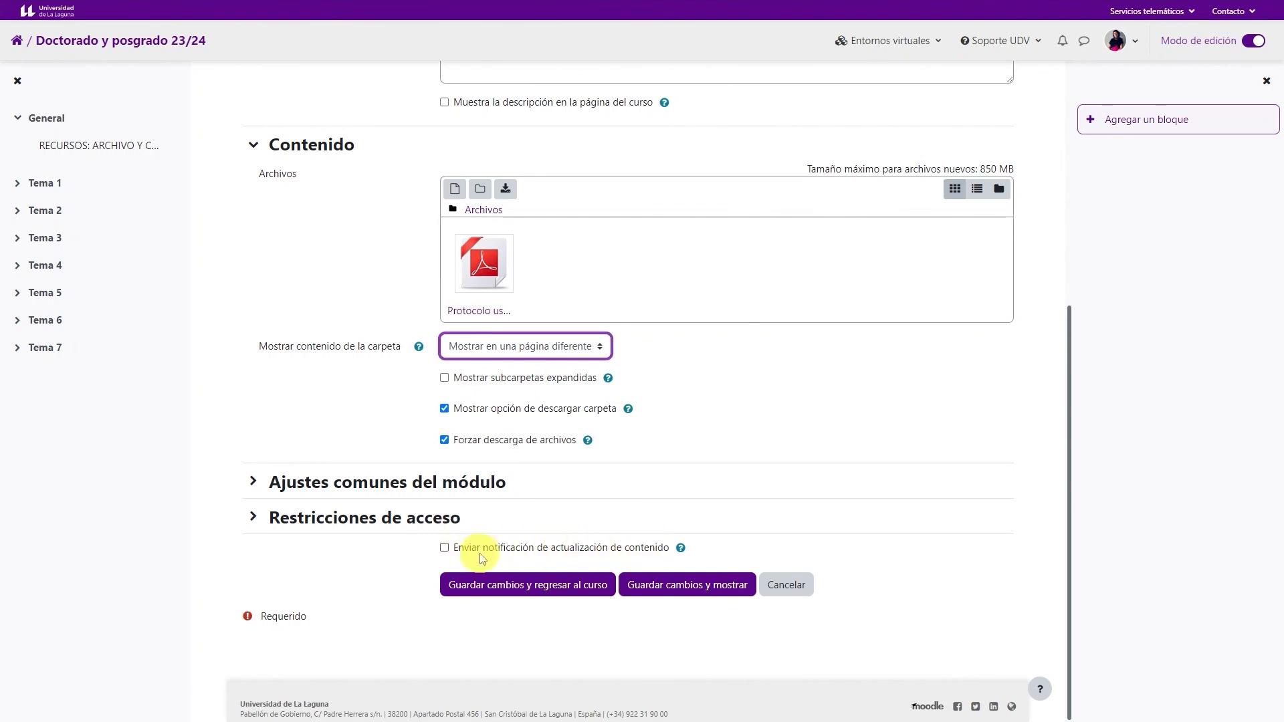
click(445, 550)
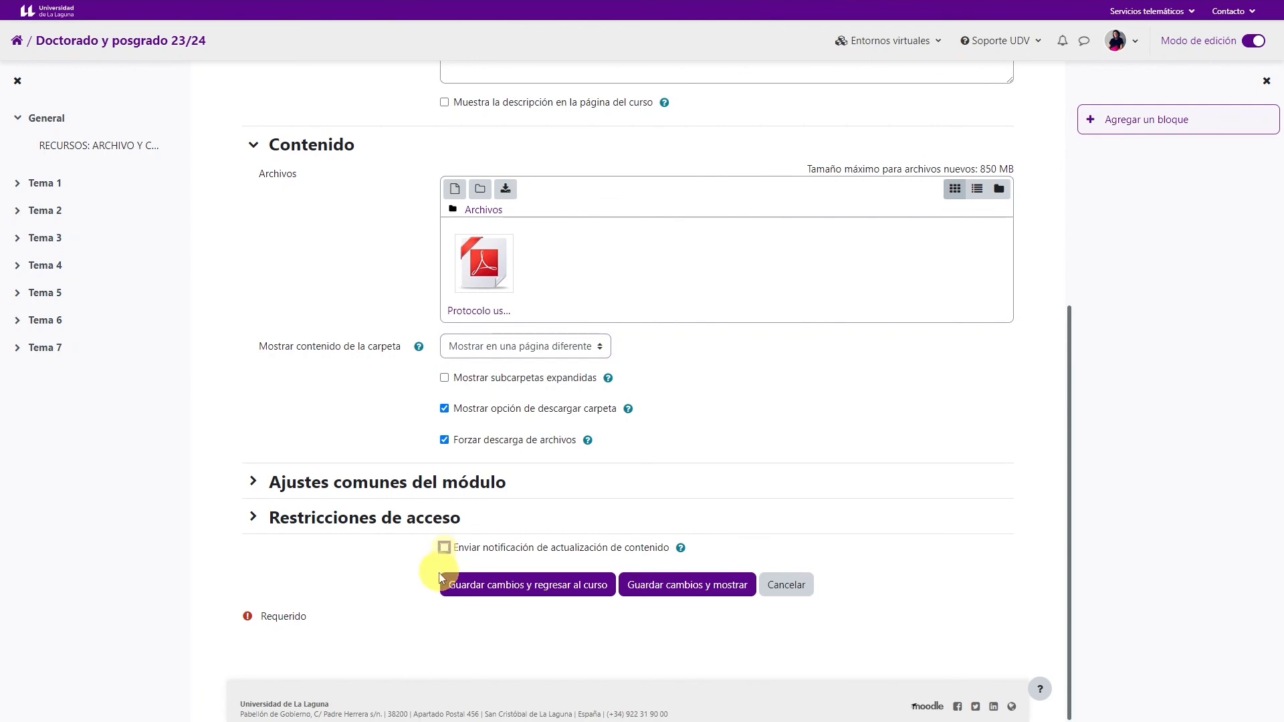
click(512, 585)
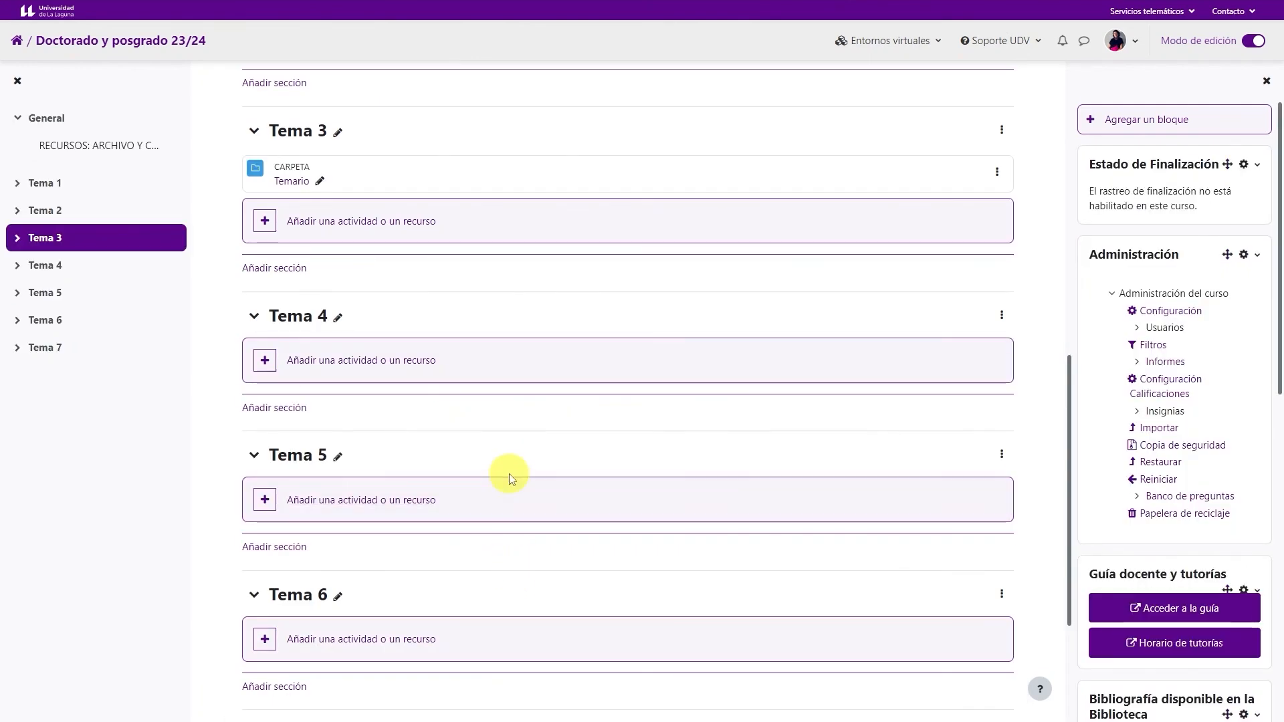
View the contents of the Temario folder in Tema 3 and return to the Recursos Aula Virtual course page.
scroll(511, 496, up, 2)
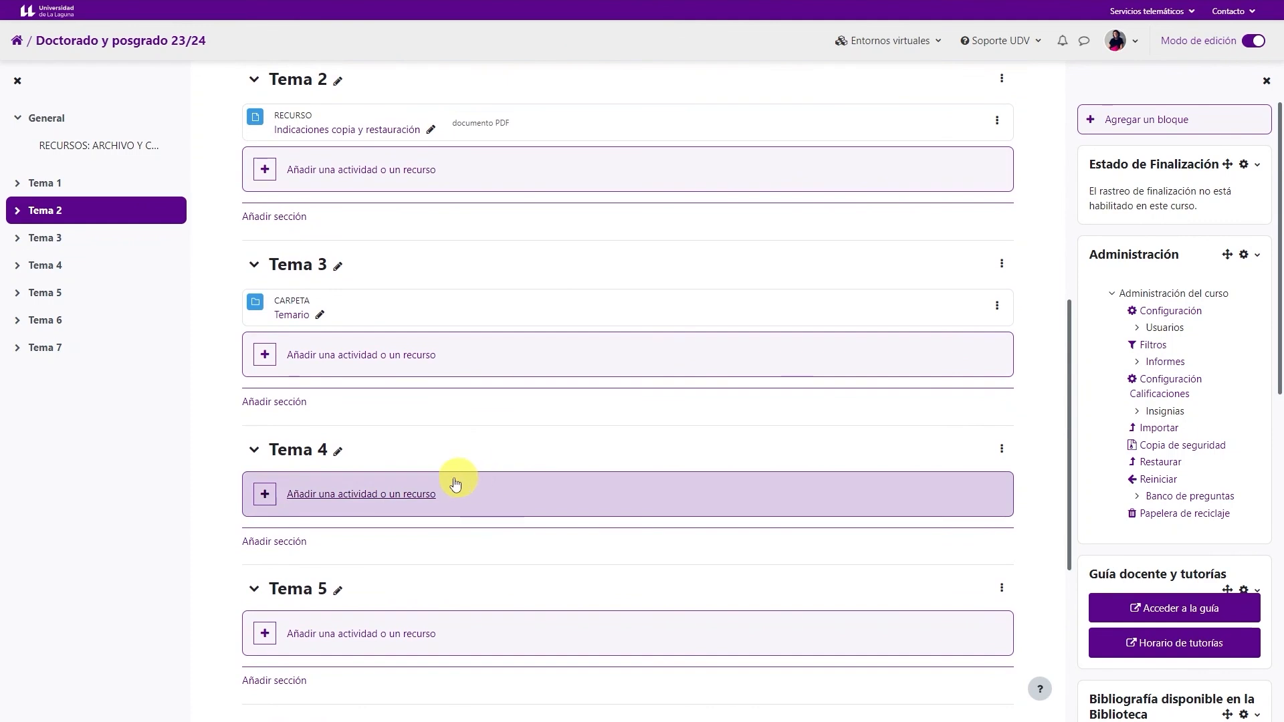
click(286, 314)
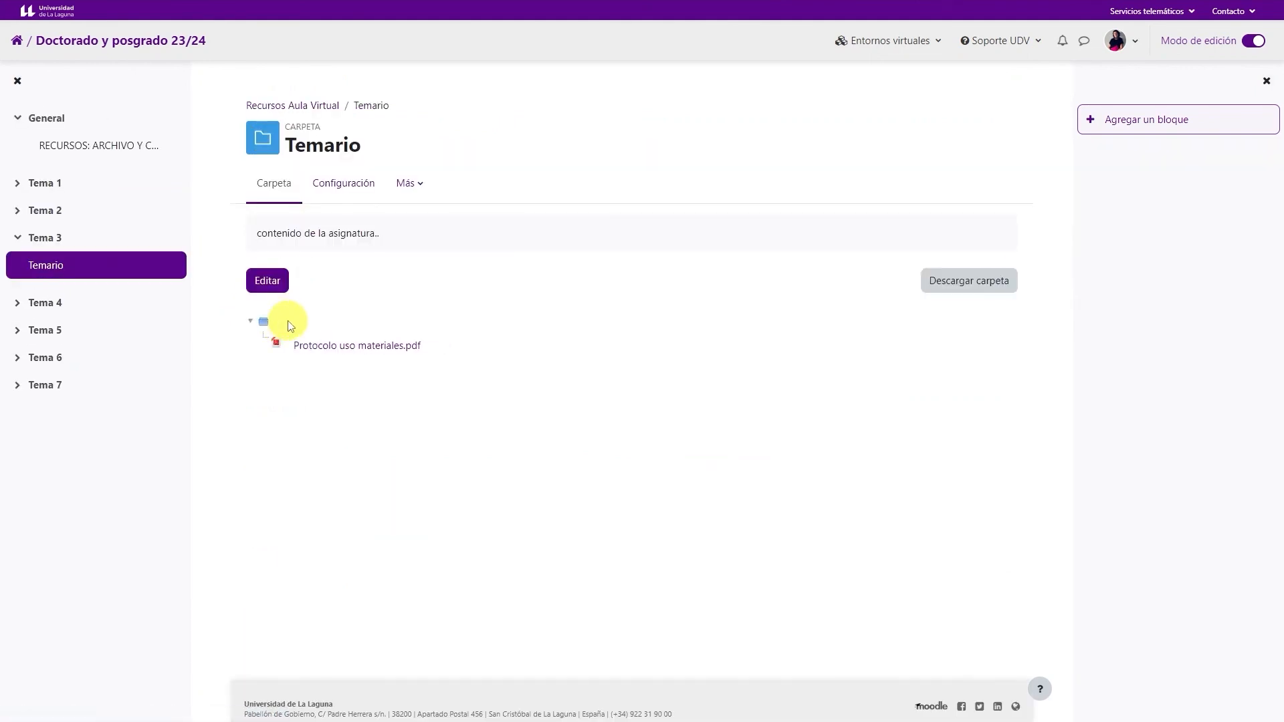
click(285, 107)
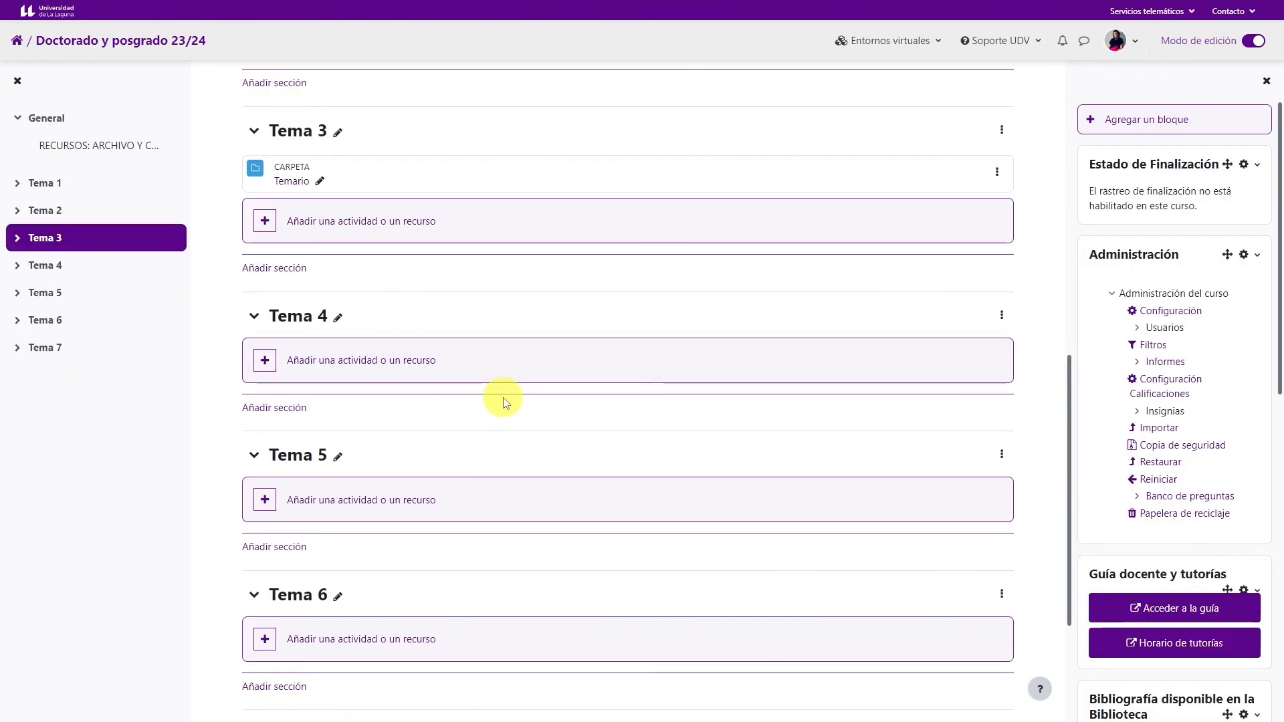
Review the resources added to Tema 1, Tema 2 and Tema 3 and look through the Soporte UDV help options.
scroll(458, 335, up, 2)
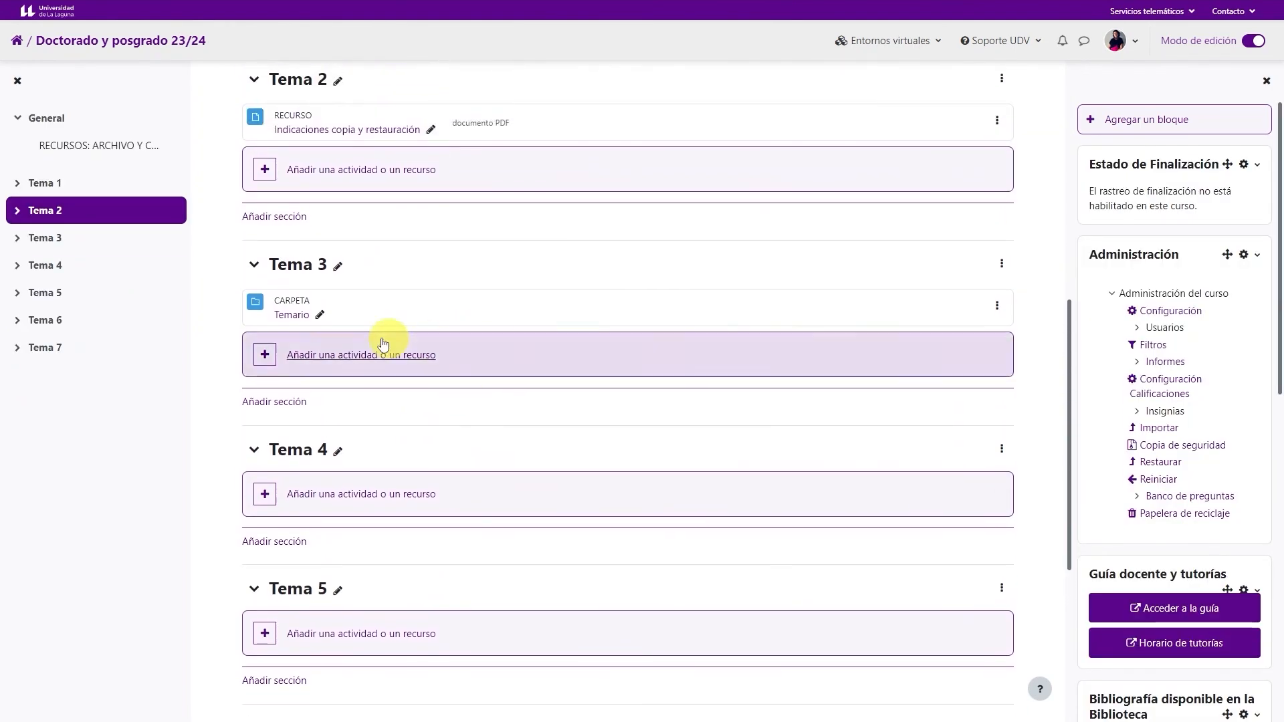
scroll(307, 301, up, 4)
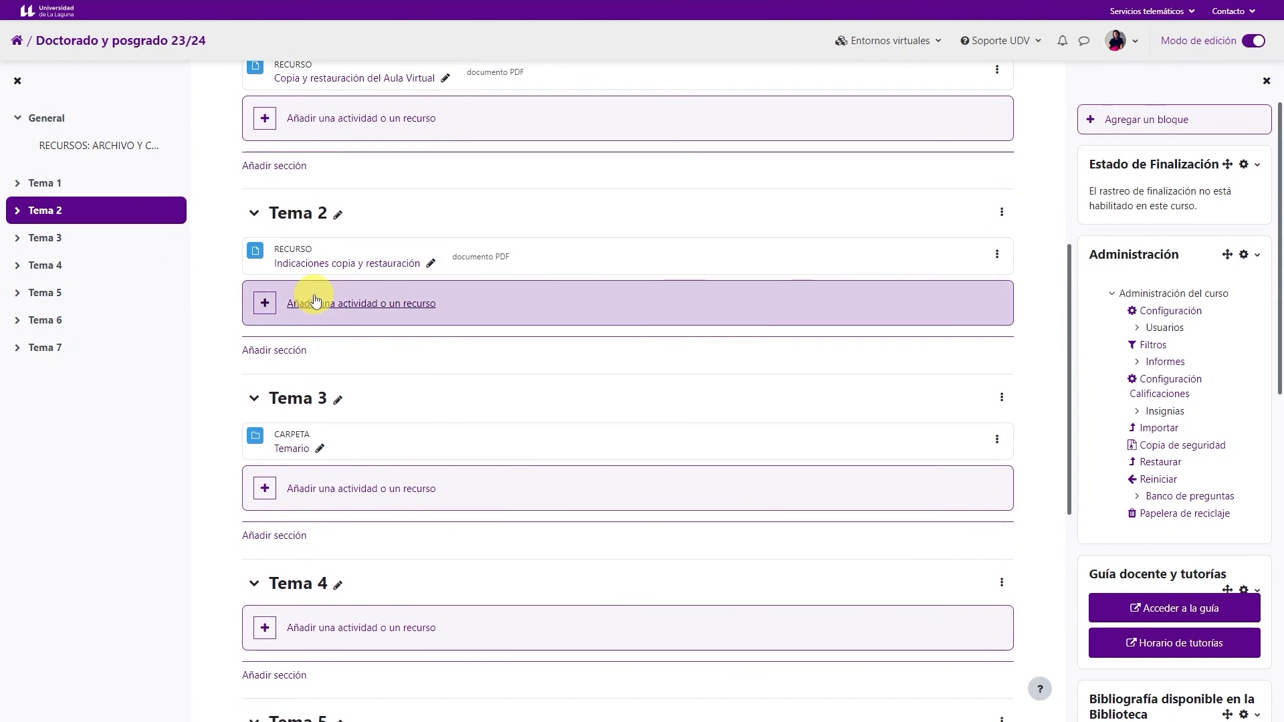
scroll(287, 208, up, 2)
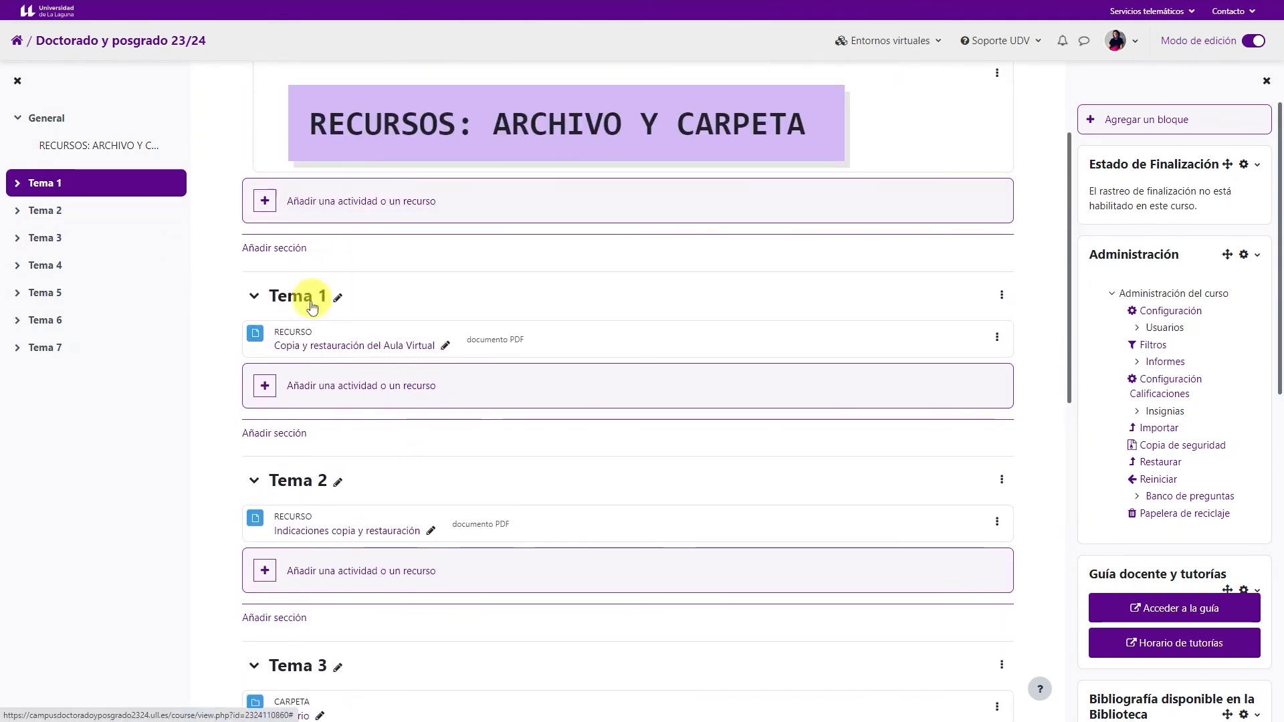
click(998, 53)
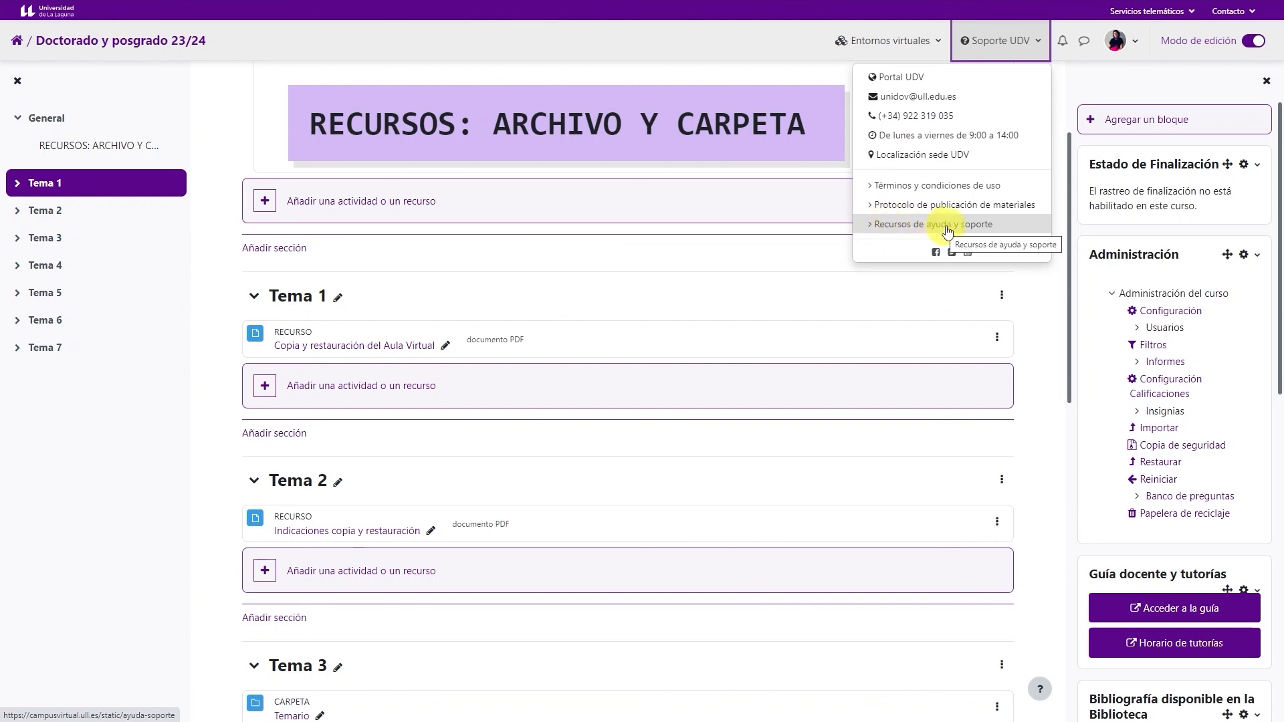
click(1073, 85)
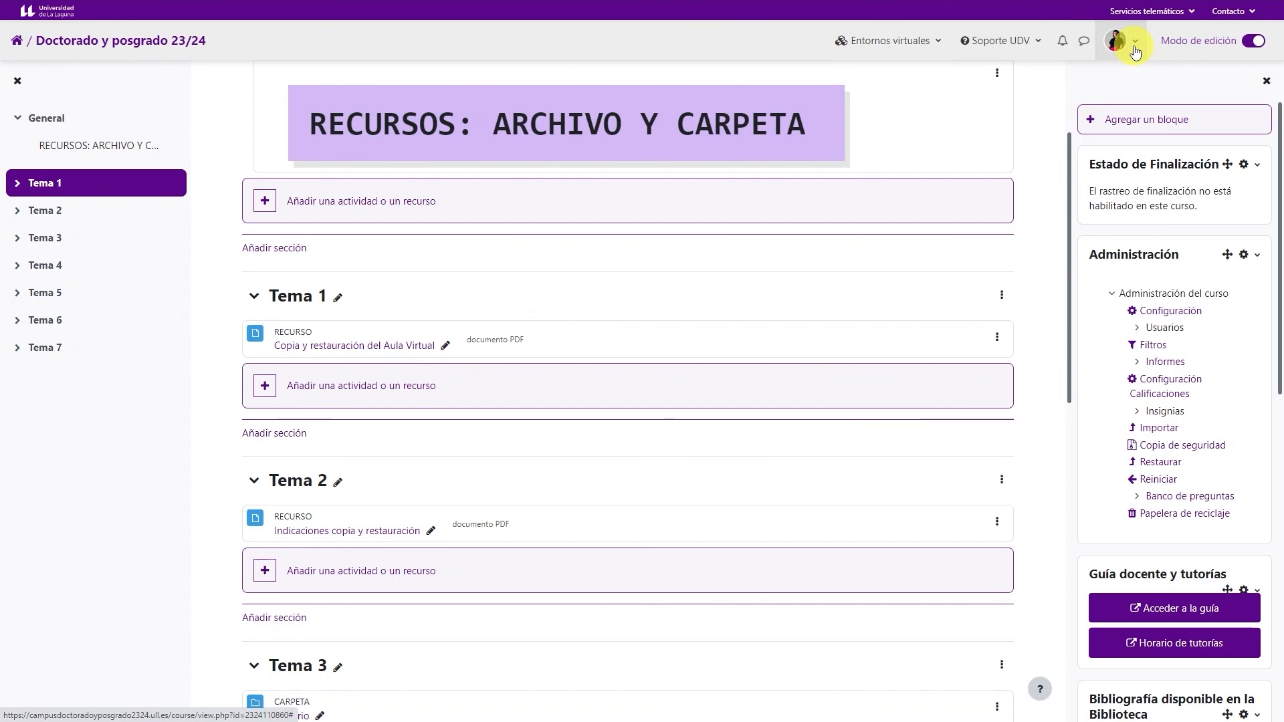
Log out of the virtual campus account.
click(1134, 52)
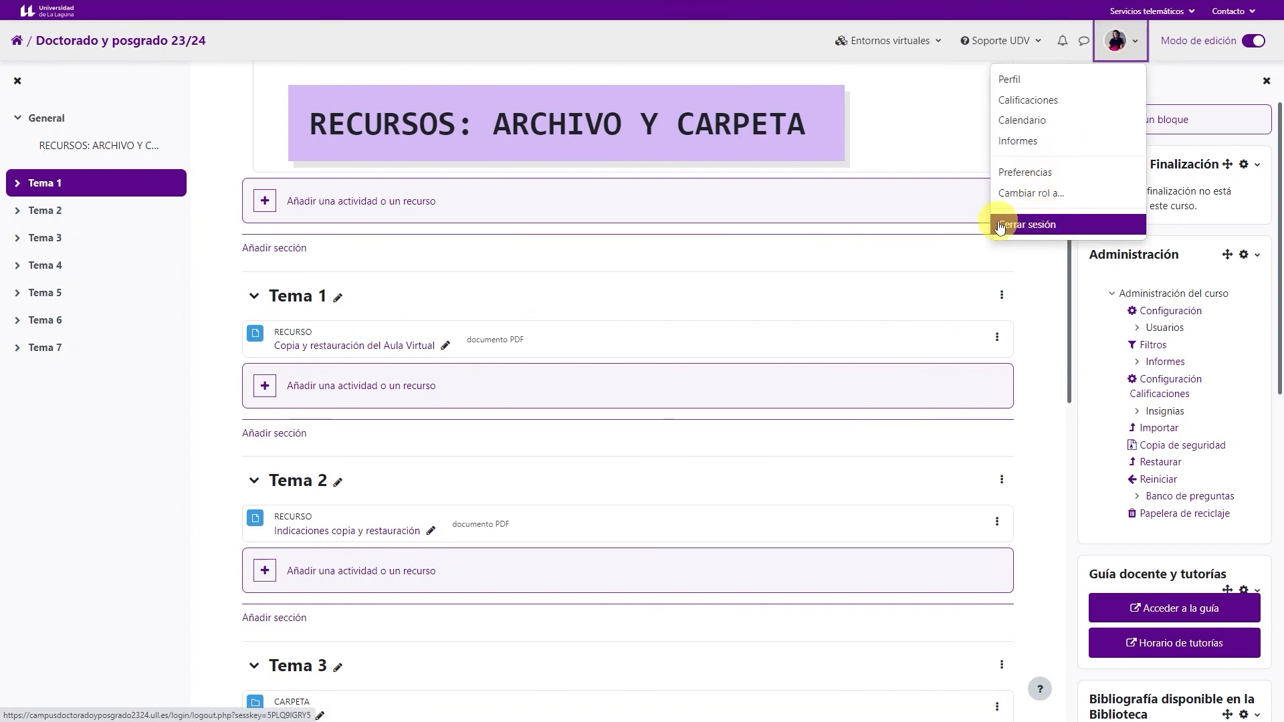
click(1030, 224)
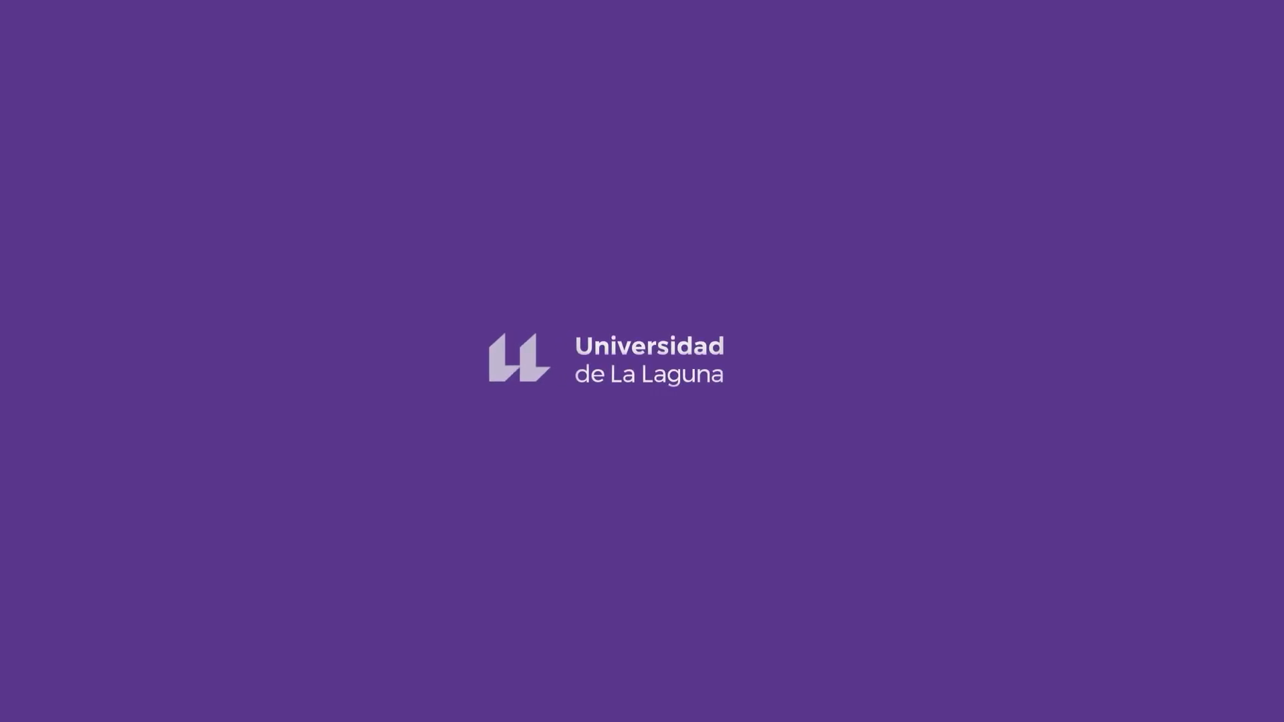